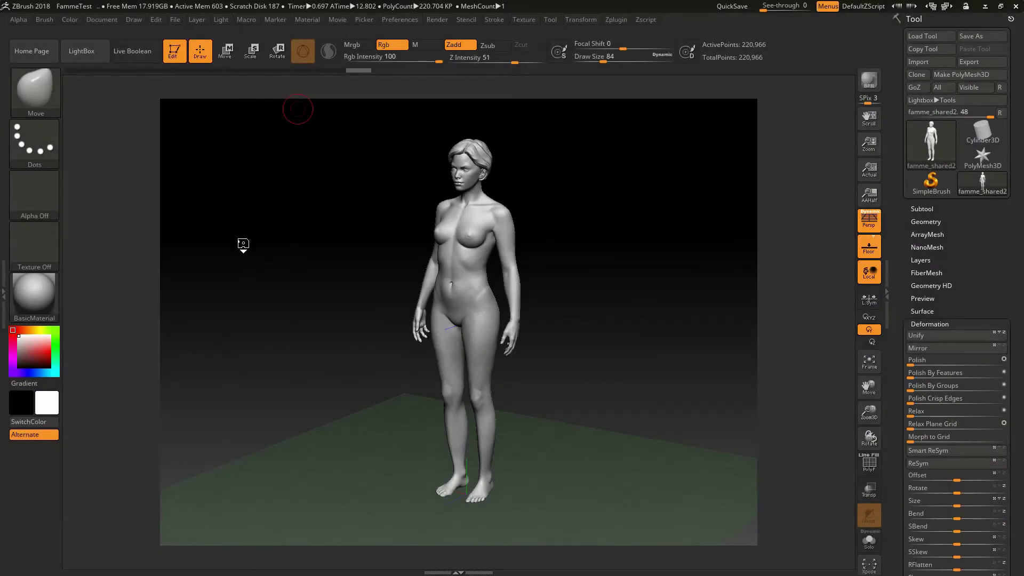
left_click_drag(244, 243, 299, 293)
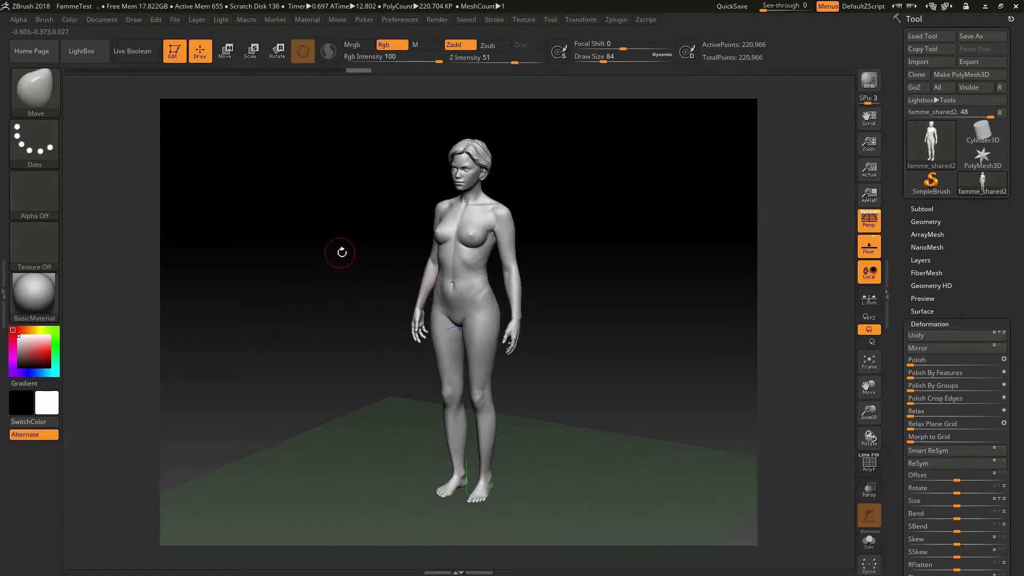
left_click_drag(343, 247, 643, 281, "shift")
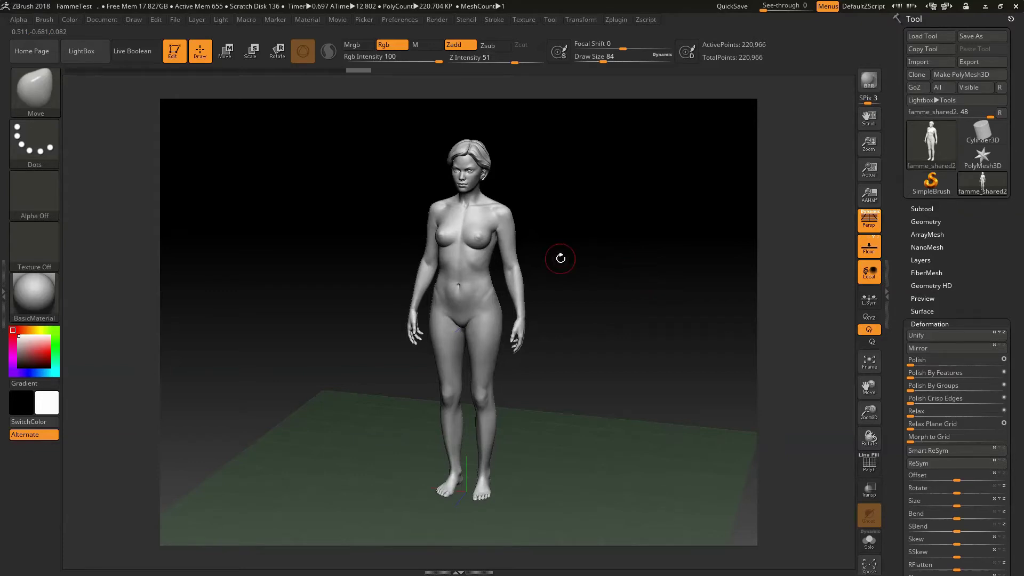
left_click_drag(617, 297, 617, 318)
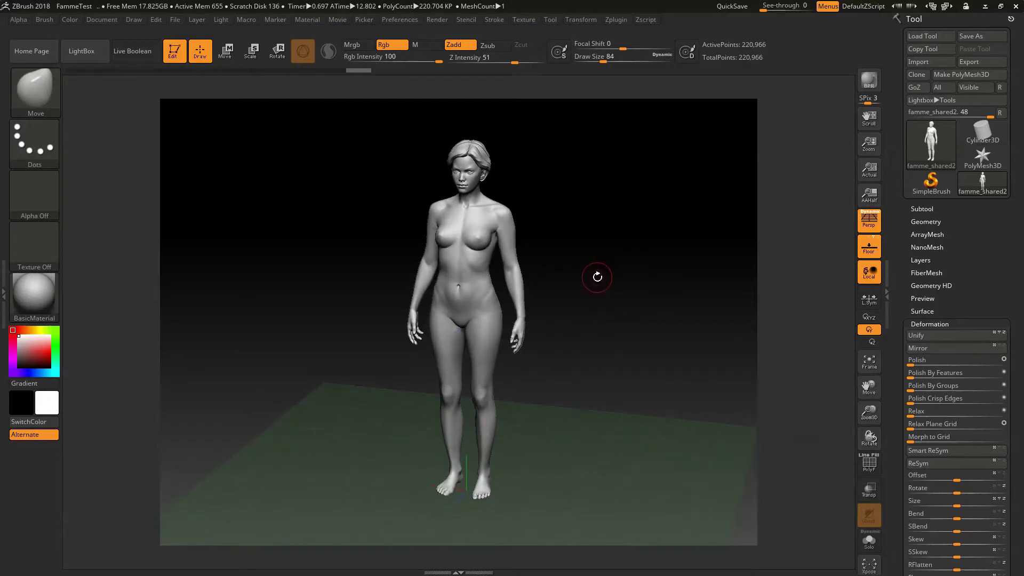
left_click_drag(612, 278, 631, 294)
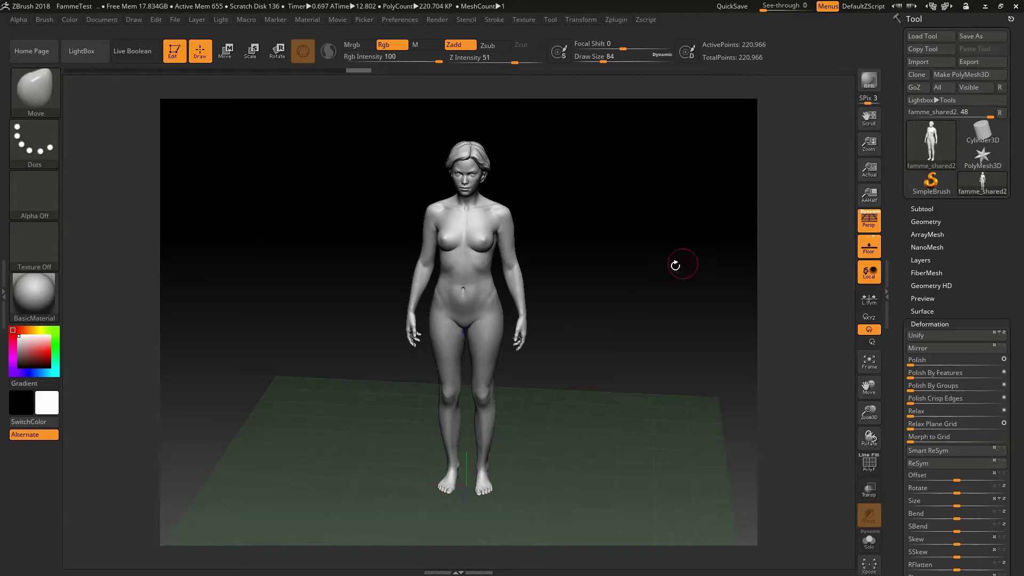
Step: Export the female figure mesh as famme_shared2.obj in OBJ format to the ToMixamo Famme folder
left_click(918, 209)
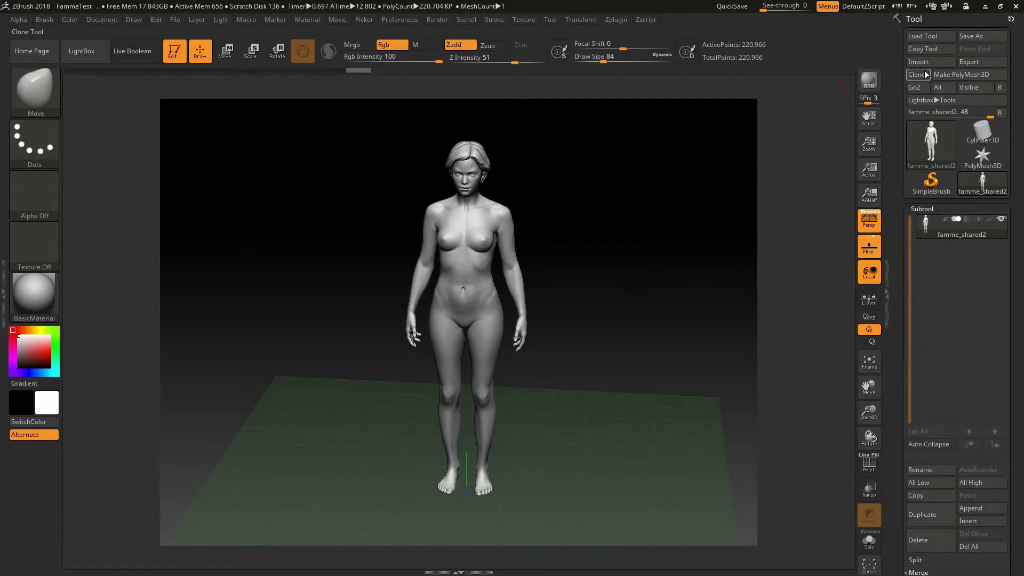
left_click(965, 63)
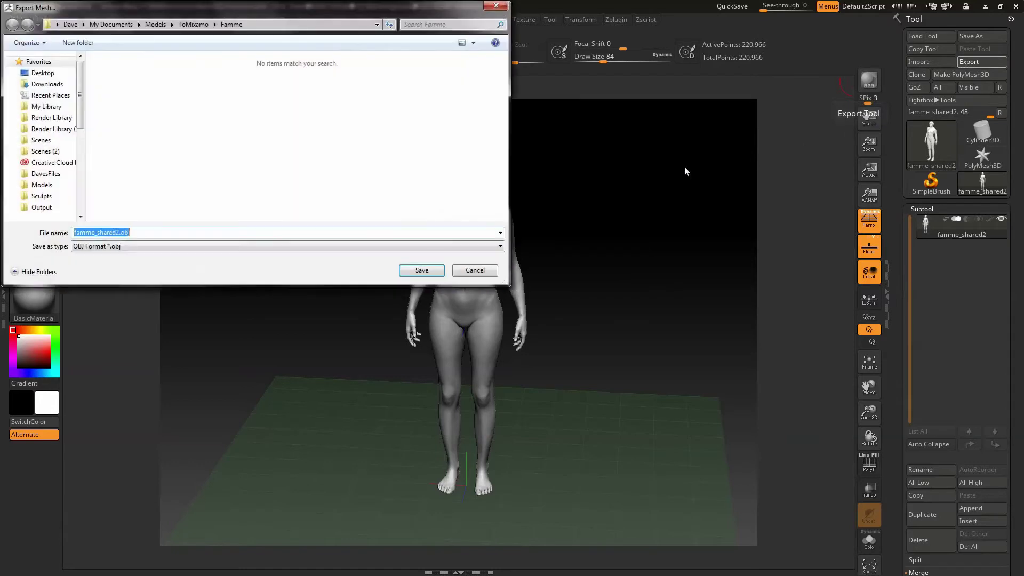
left_click(417, 273)
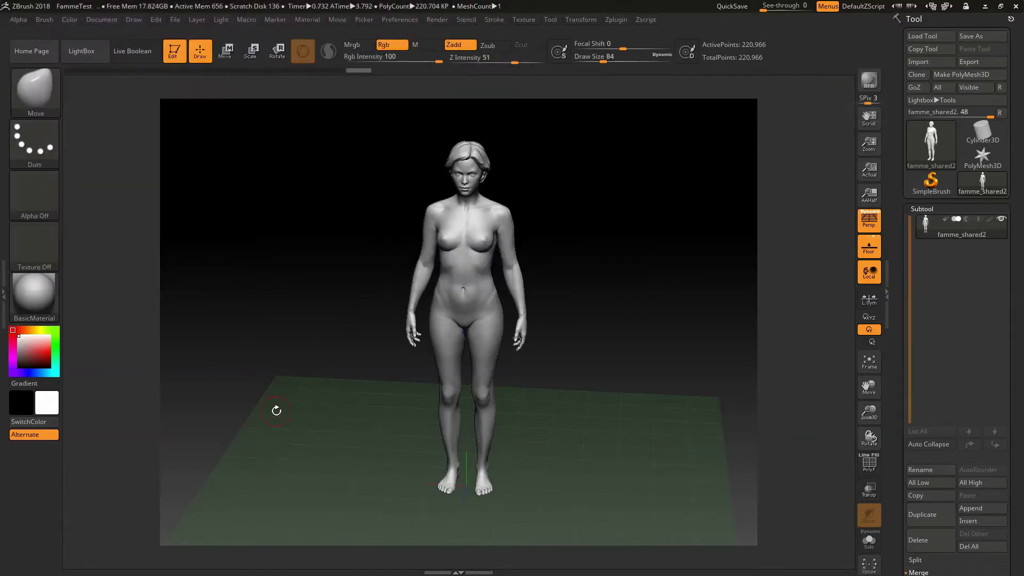
Step: Switch to Mixamo in Chrome and upload the exported famme_shared2 file as a new character
key("super")
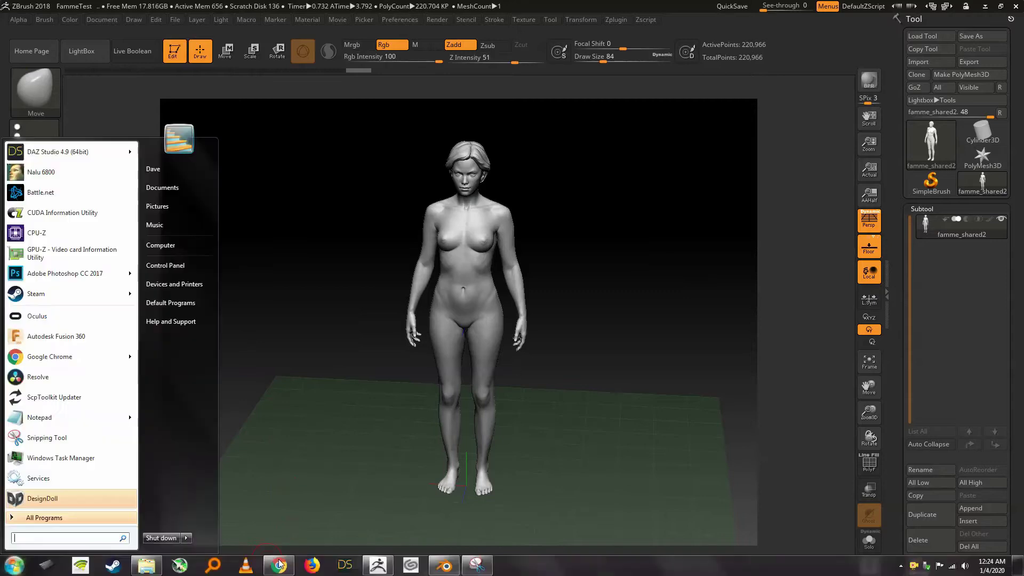
left_click(279, 566)
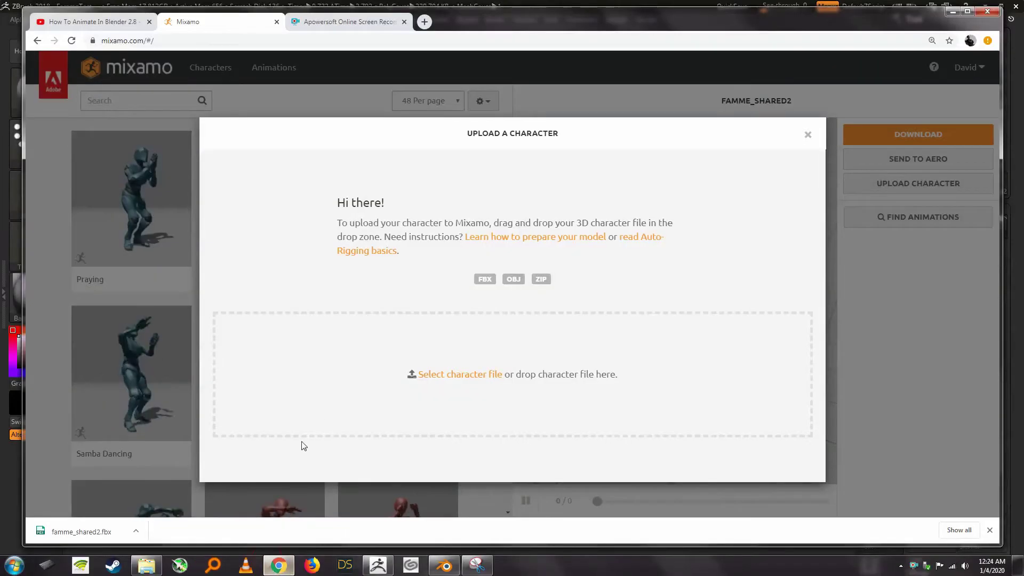
left_click(514, 373)
left_click_drag(516, 253, 279, 405)
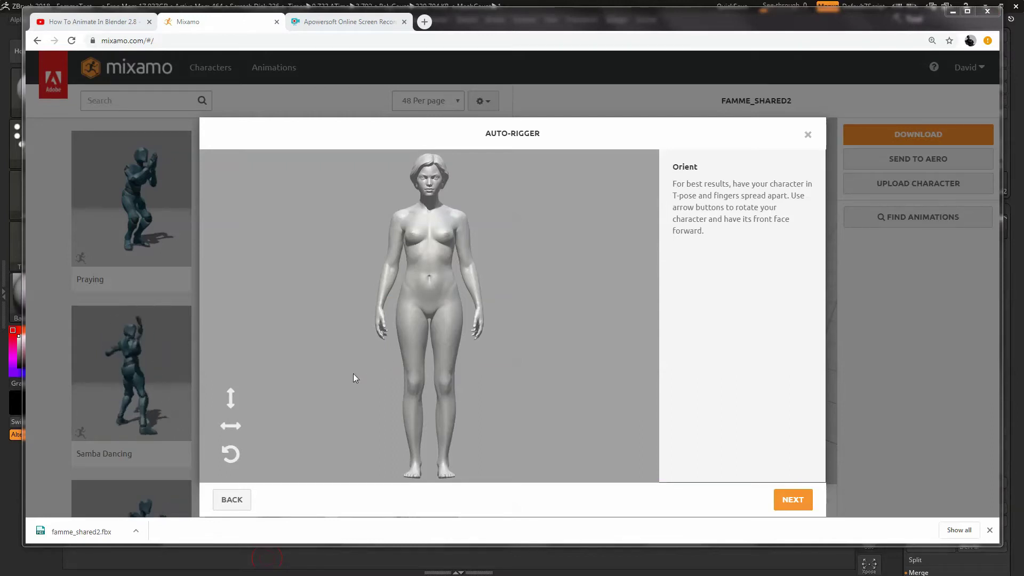
Step: Accept the orientation, place the chin, wrist, elbow, knee and groin markers with symmetry, and start auto-rigging with the Standard Skeleton (65)
left_click(781, 501)
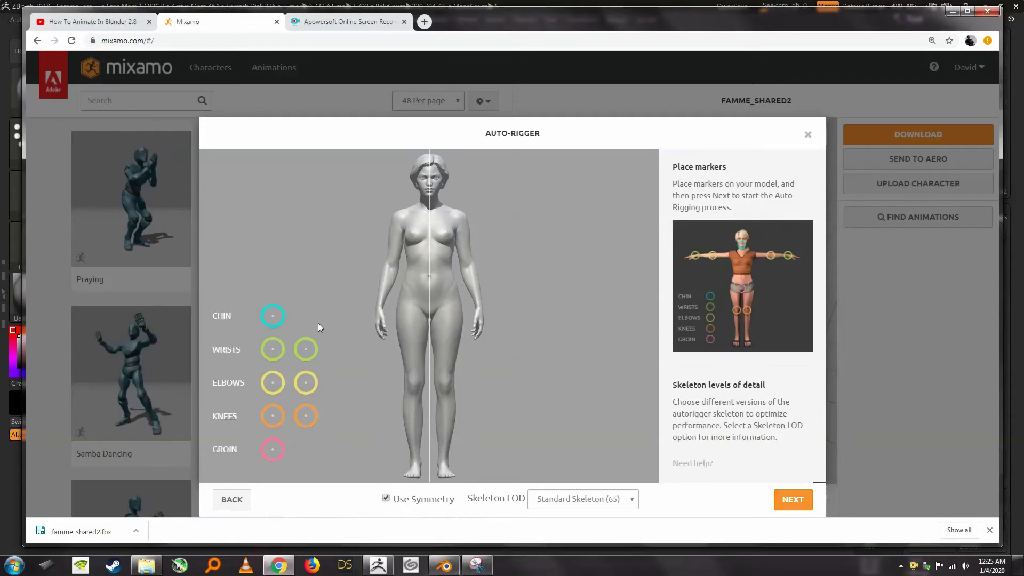
mouse_move(274, 316)
left_mouse_down()
mouse_move(286, 279)
mouse_move(431, 196)
left_mouse_up()
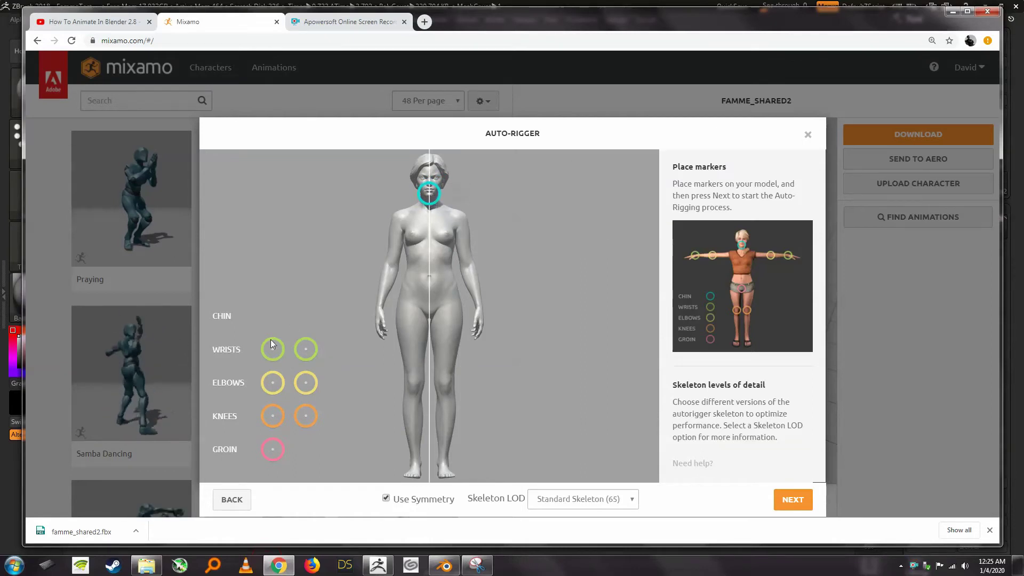
mouse_move(272, 347)
left_mouse_down()
mouse_move(350, 286)
mouse_move(381, 312)
left_mouse_up()
mouse_move(272, 383)
left_mouse_down()
mouse_move(283, 352)
mouse_move(392, 261)
mouse_move(392, 272)
left_mouse_up()
mouse_move(273, 416)
left_mouse_down()
mouse_move(374, 369)
mouse_move(414, 388)
left_mouse_up()
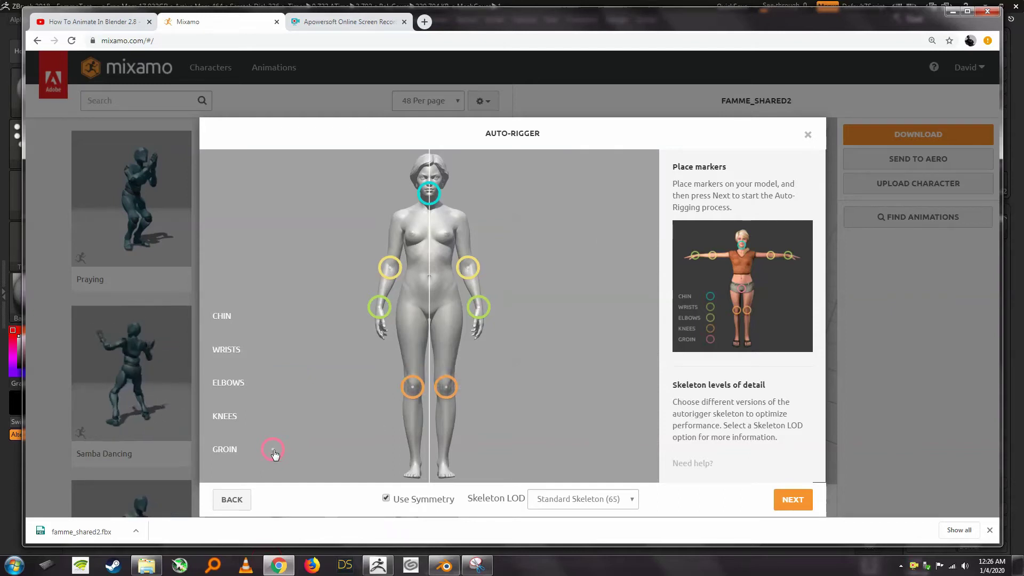
mouse_move(275, 454)
left_mouse_down()
mouse_move(426, 299)
mouse_move(432, 316)
left_mouse_up()
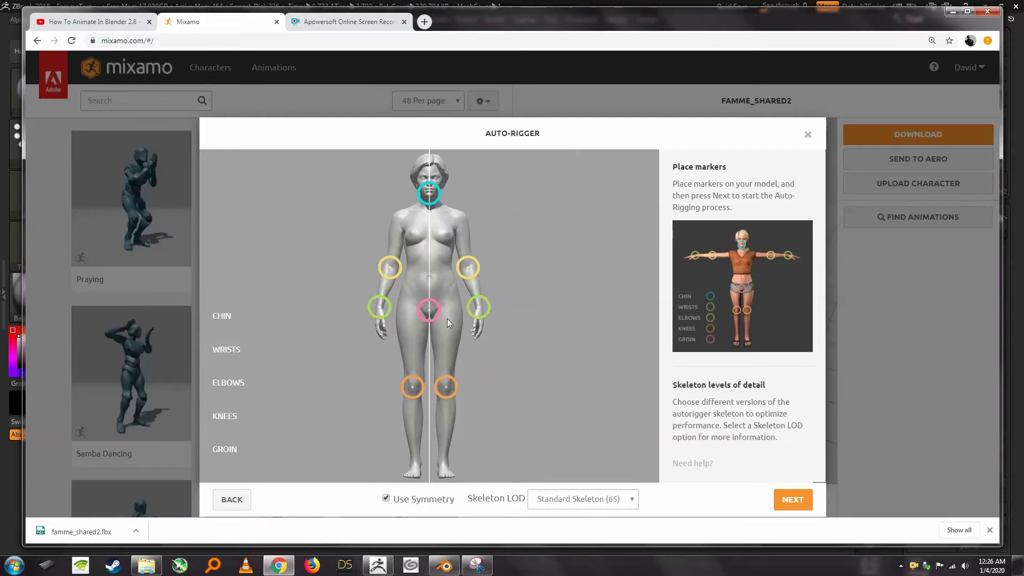
left_click(788, 505)
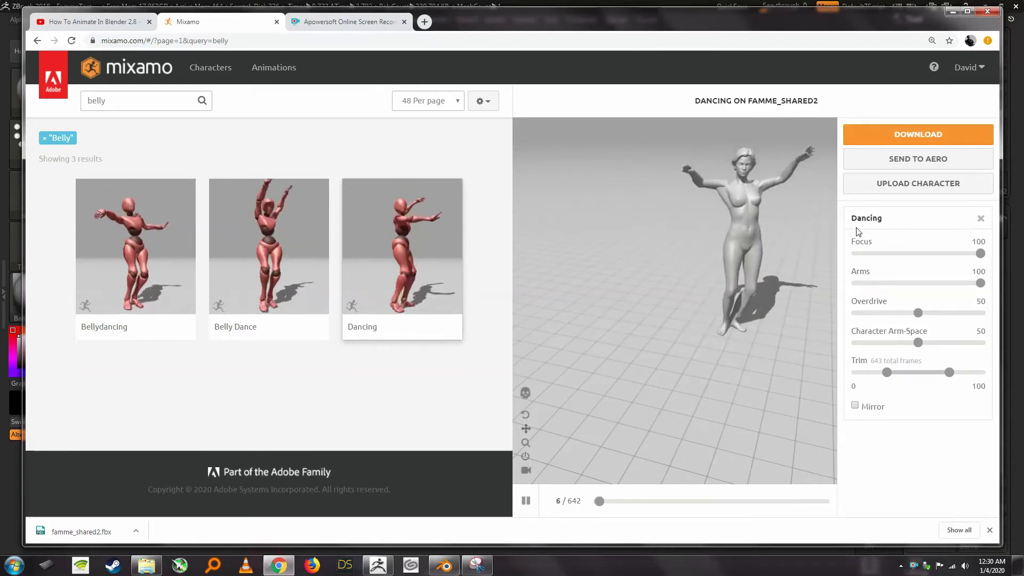
Step: Remove the Dancing animation from the rigged character and download the character without an animation
left_click(981, 219)
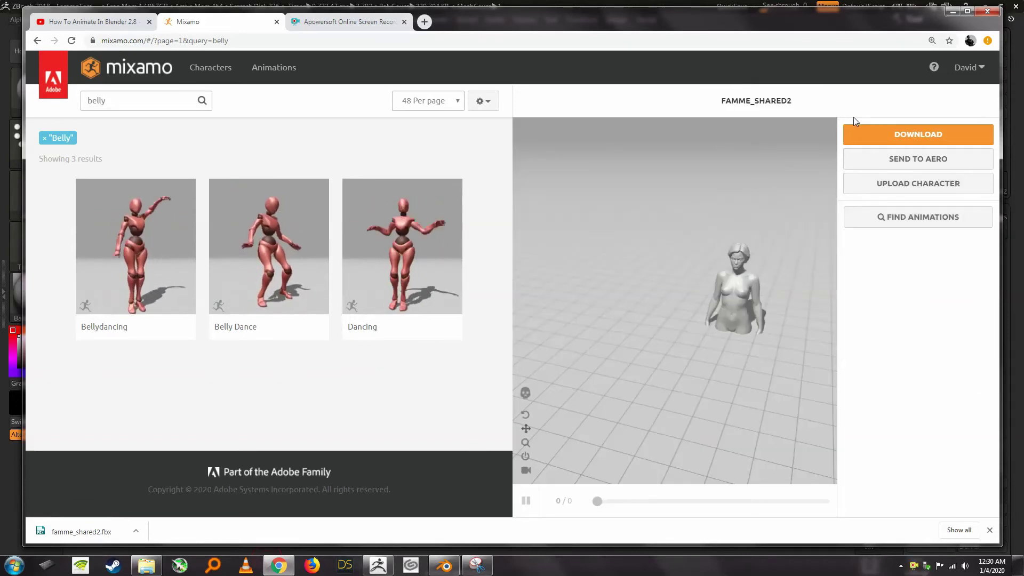
left_click(864, 133)
left_click(697, 238)
Step: Rename the downloaded famme_shared2.fbx in the FromMixamo Famme folder to famme_shared2_TPose.fbx
left_click(656, 187)
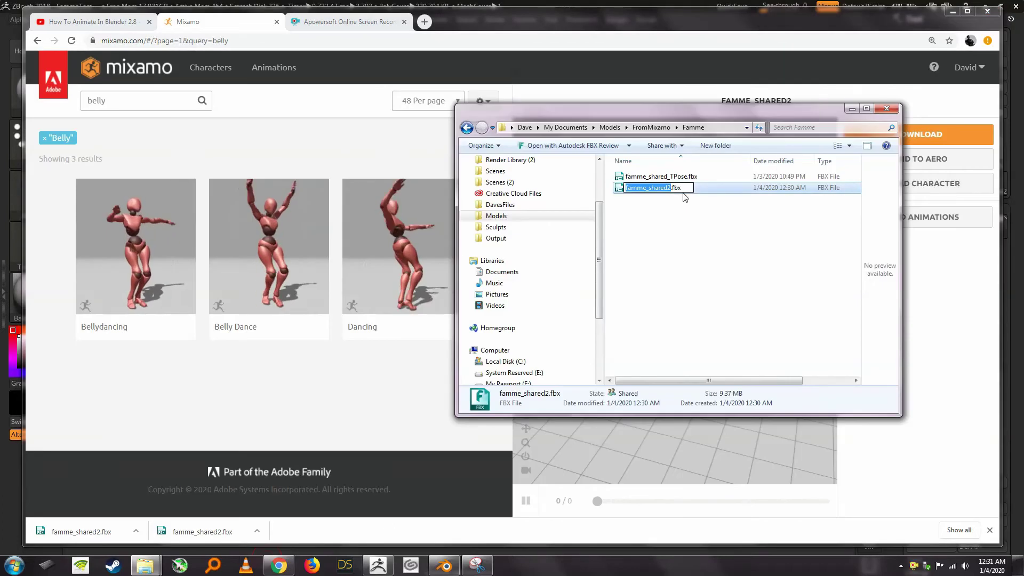
key("End")
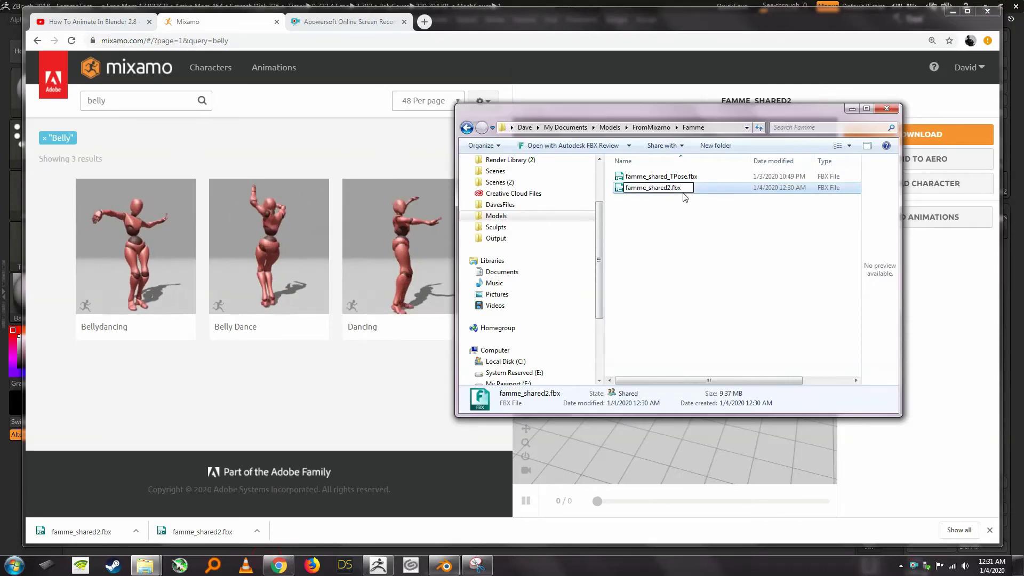
type("_TPose")
key("Return")
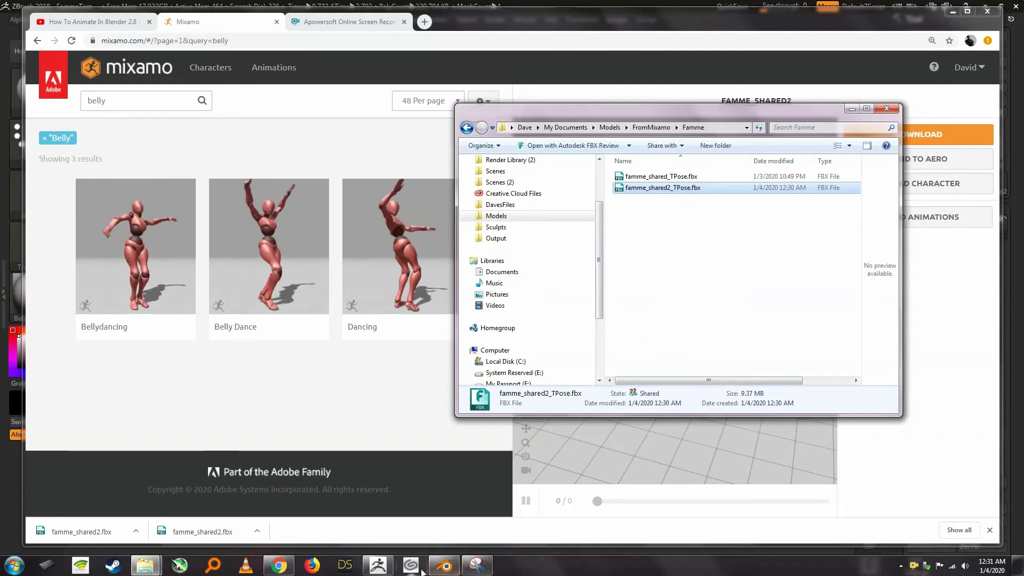
Step: Switch to Blender and import the rigged T-pose character as FBX into the scene
left_click(444, 565)
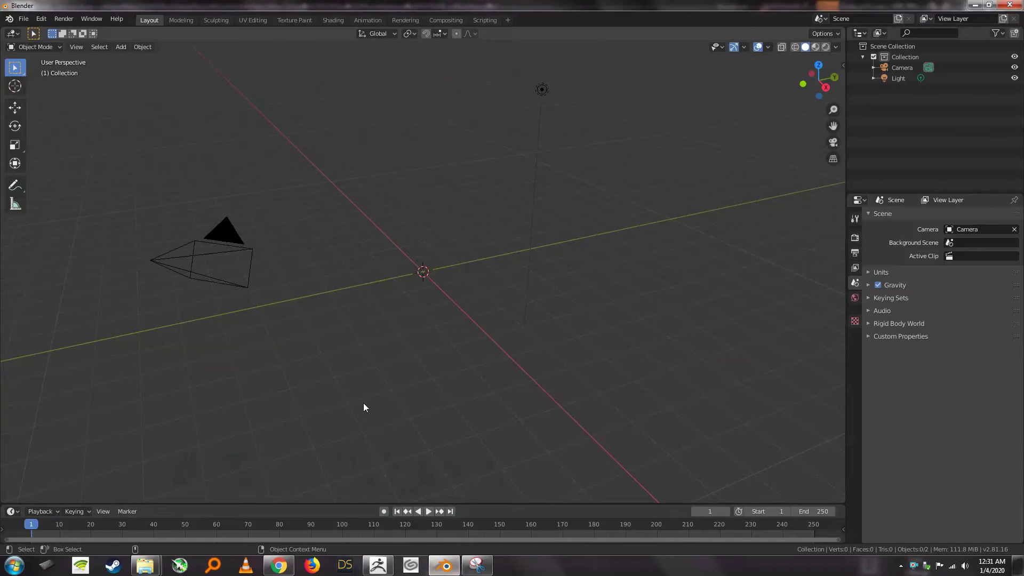
left_click(24, 18)
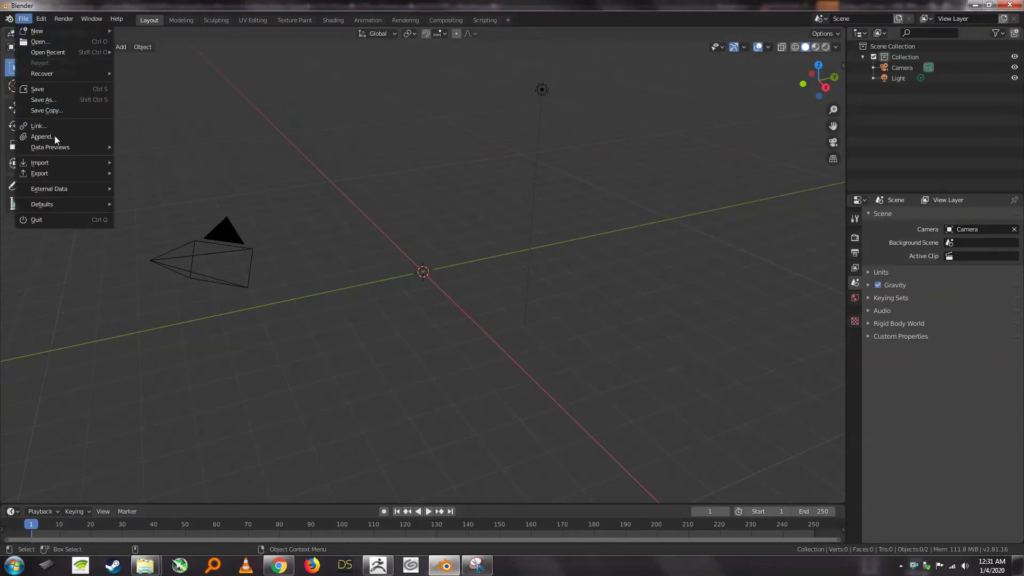
mouse_move(83, 163)
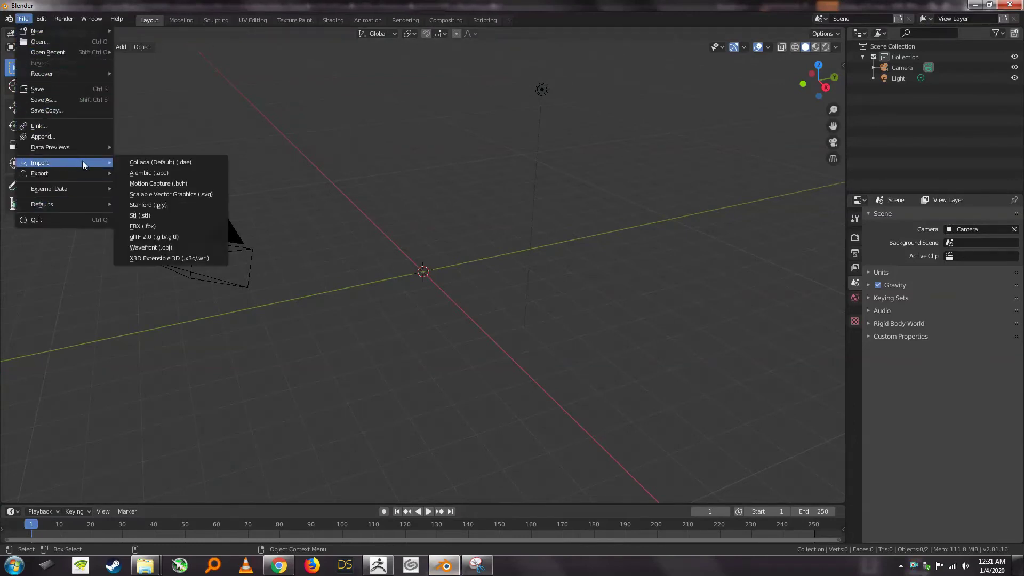
left_click(144, 226)
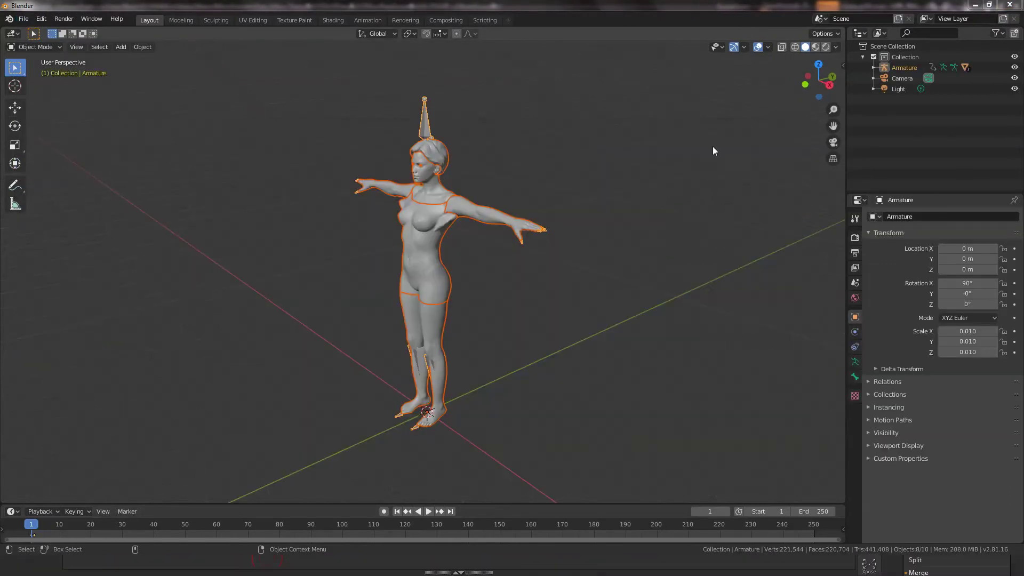
Step: Put the imported armature into Pose Mode and turn on automatic keyframing
left_click(47, 46)
left_click(40, 84)
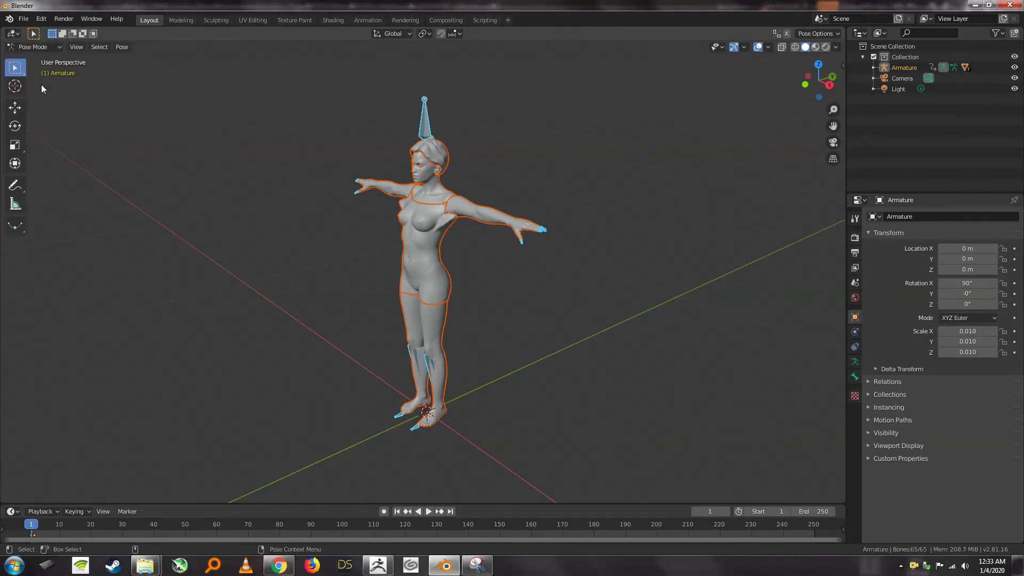
left_click(384, 511)
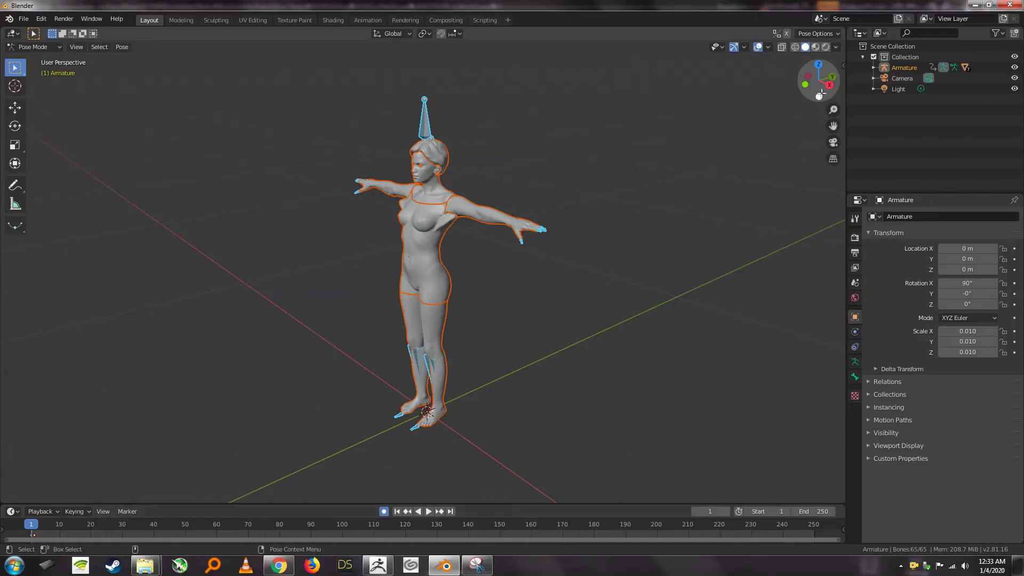
Step: Activate the Rotate tool and hide the 3D cursor in the viewport overlays
left_click_drag(826, 84, 846, 79)
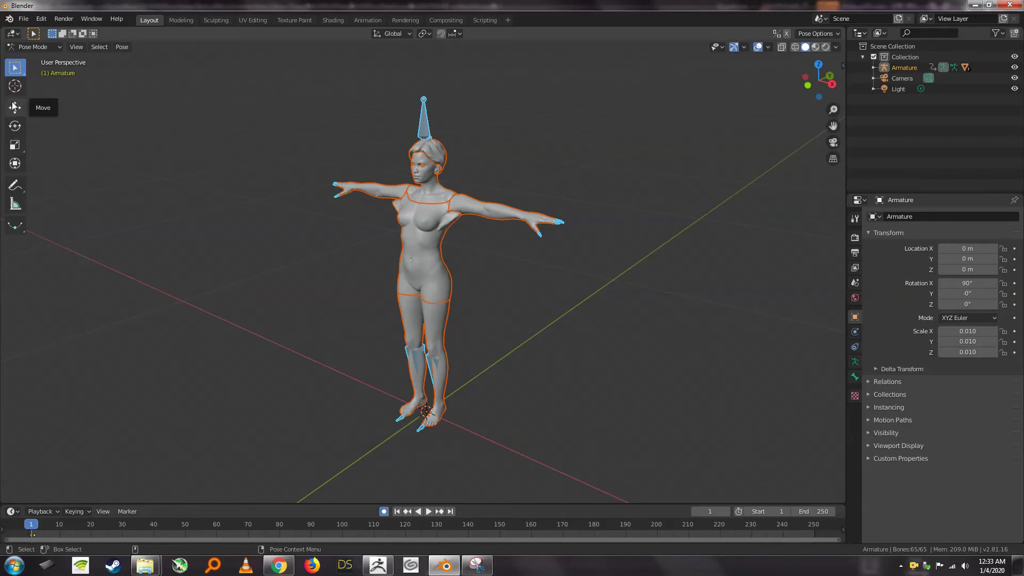
left_click(15, 126)
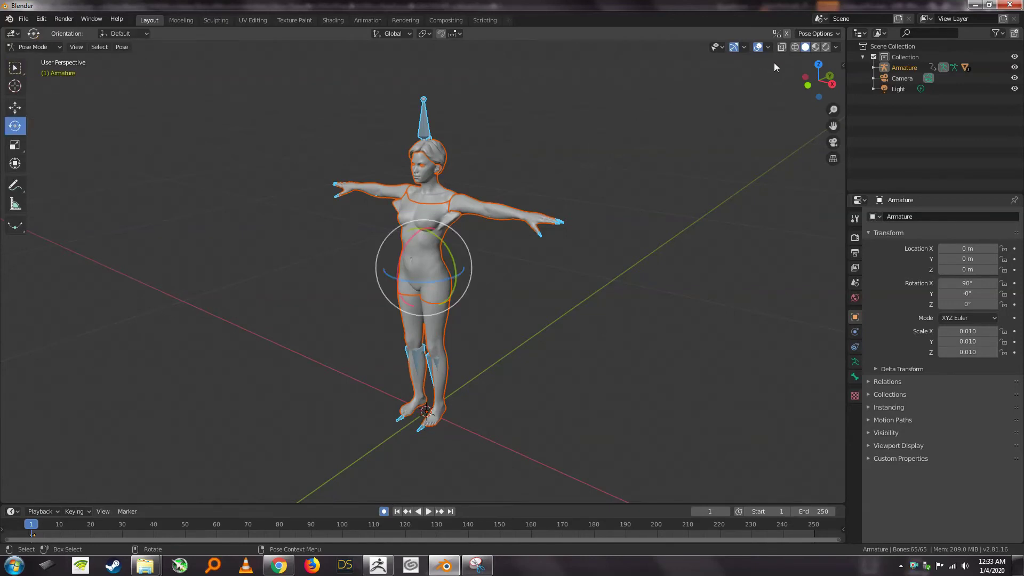
left_click(771, 47)
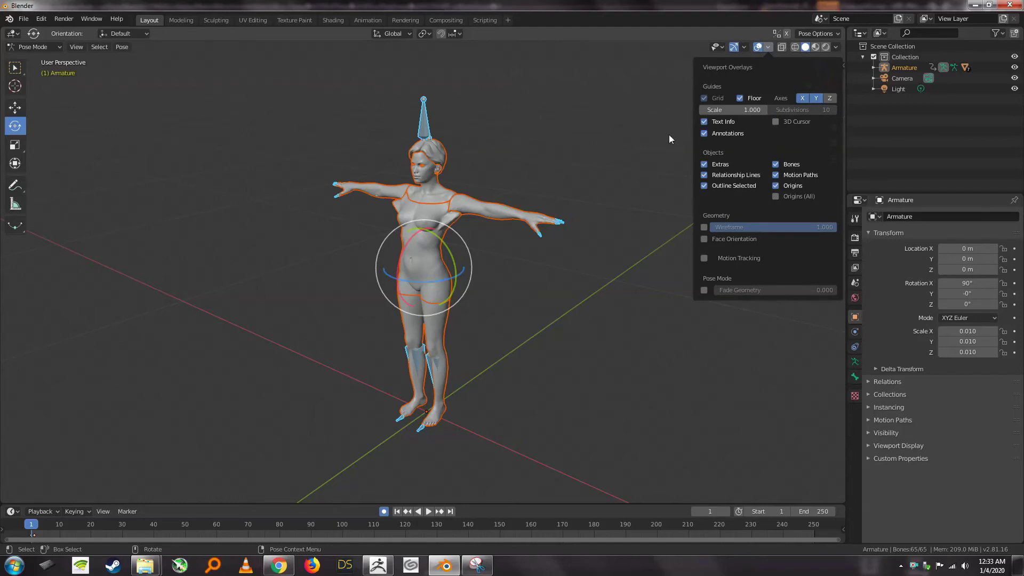
Step: Set the transform orientation to Local and rotate the left upper arm bone down toward the body
left_click(477, 208)
left_click(408, 34)
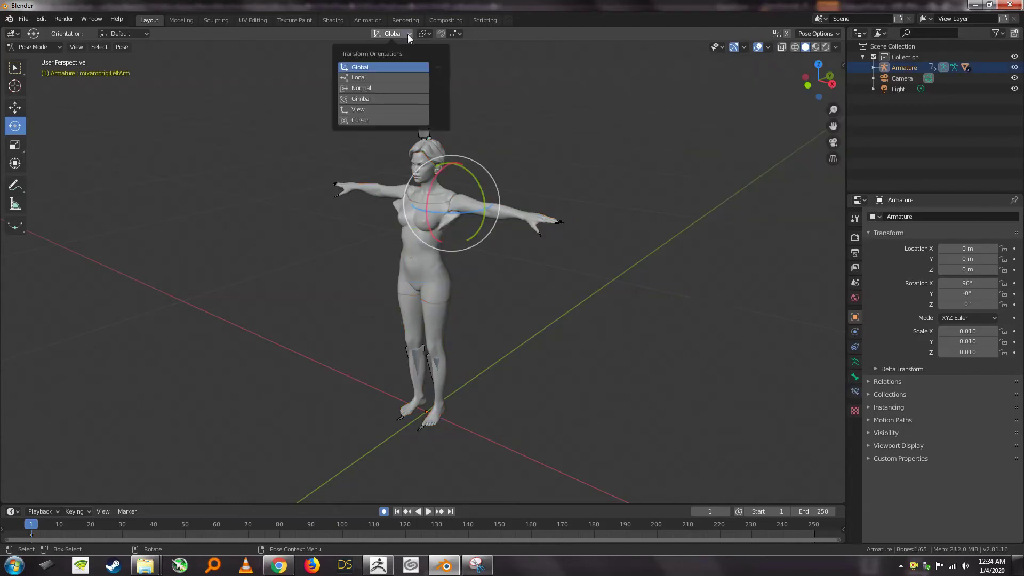
left_click(356, 77)
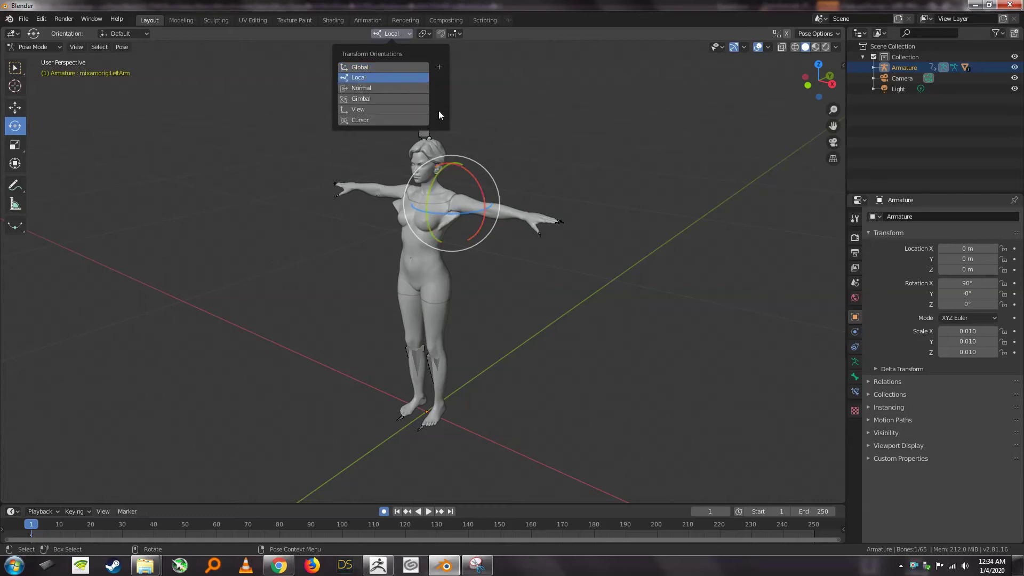
left_click_drag(471, 174, 513, 247)
left_click(495, 242)
left_click(468, 214)
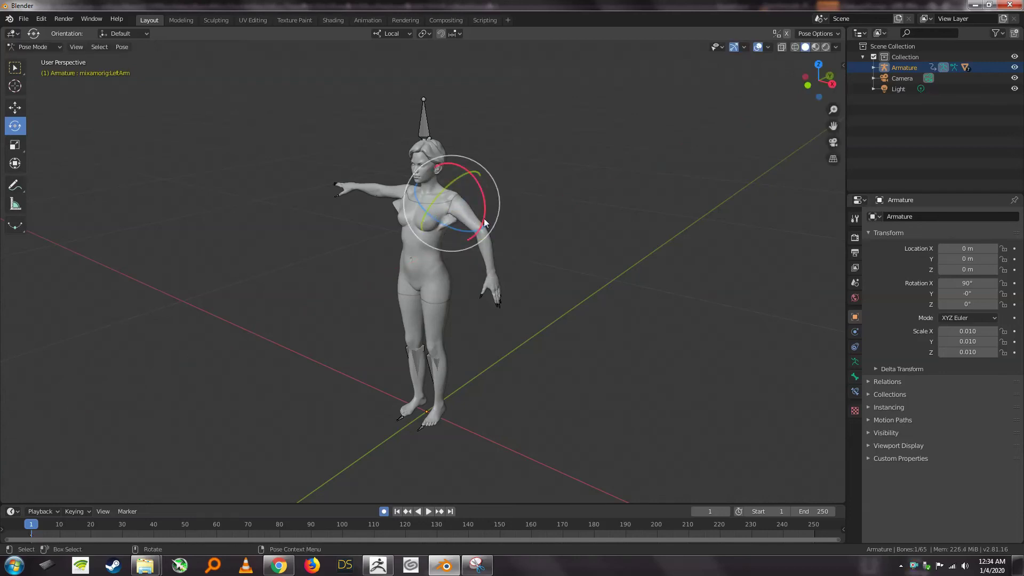
left_click_drag(447, 225, 435, 231)
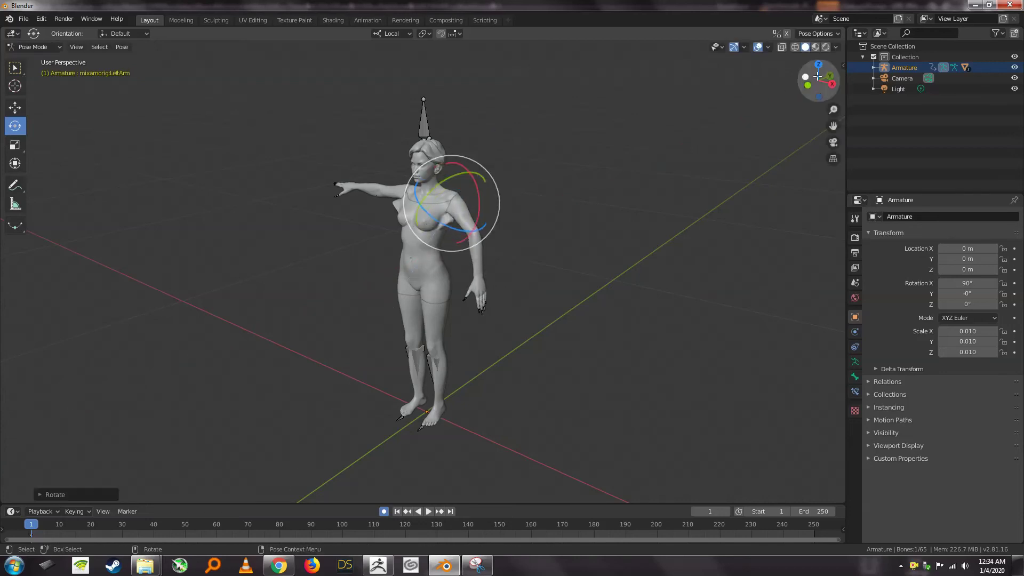
Step: Rotate the right upper arm bone down toward the body
left_click_drag(816, 83, 803, 86)
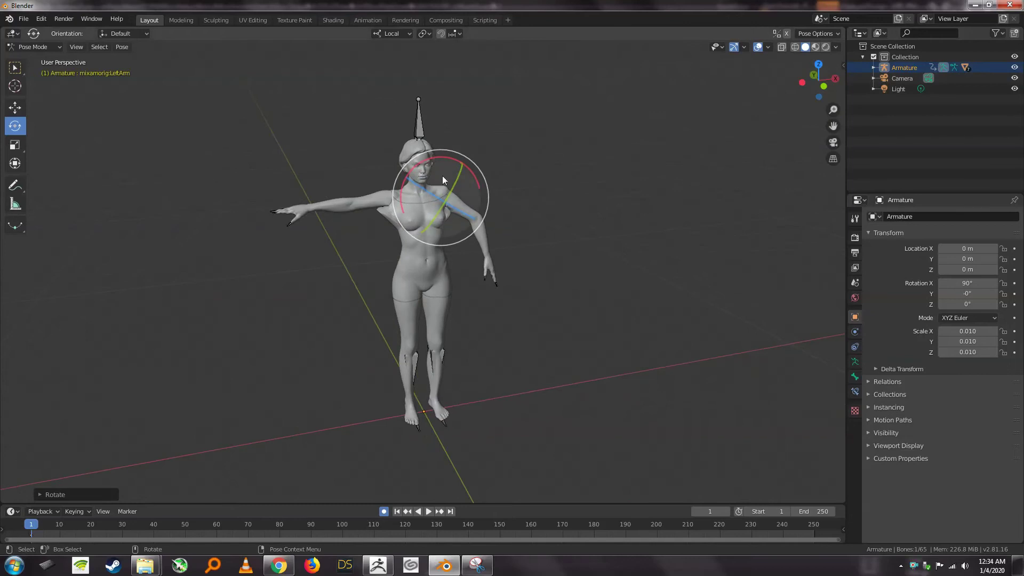
left_click(379, 198)
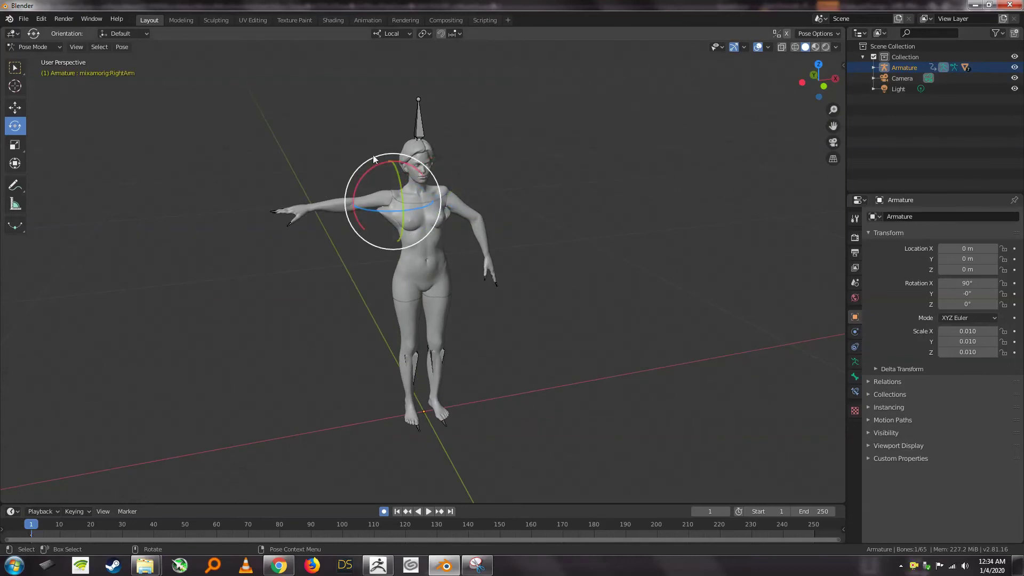
left_click_drag(373, 168, 391, 228)
left_click(394, 229)
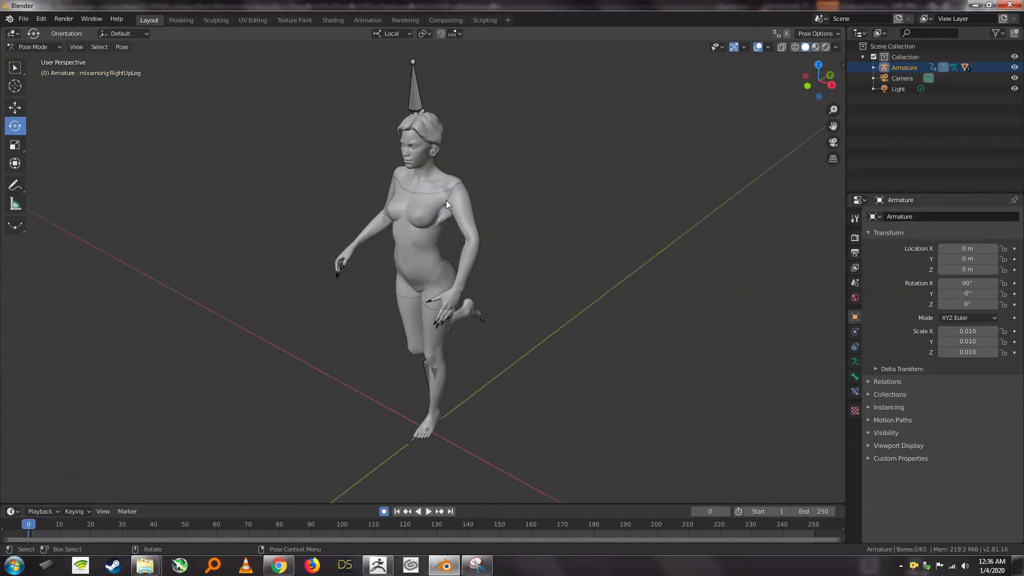
Step: Examine the armature bones inside the figure's torso, arms and hips in wireframe shading, and return the viewport to solid shading
scroll(446, 200, "up", 1)
left_click_drag(806, 99, 797, 89)
left_click(796, 47)
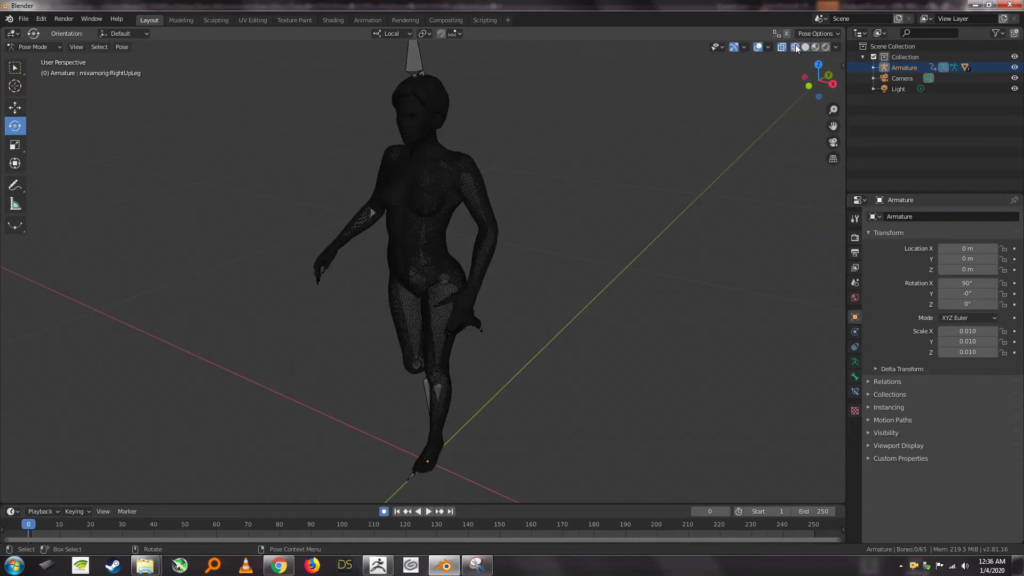
middle_click_drag(693, 160, 503, 168)
scroll(520, 160, "up", 2)
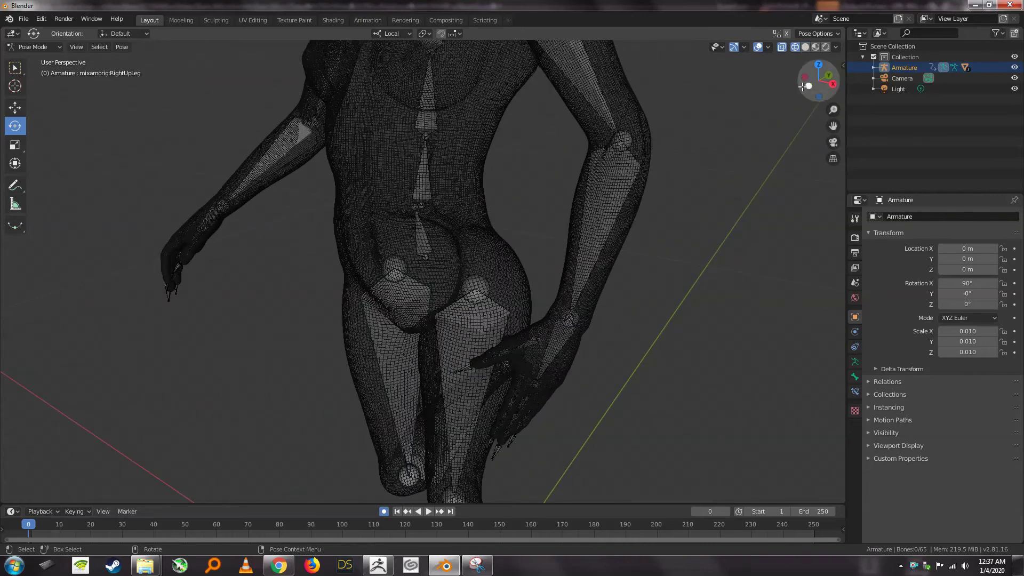
left_click_drag(833, 126, 674, 239)
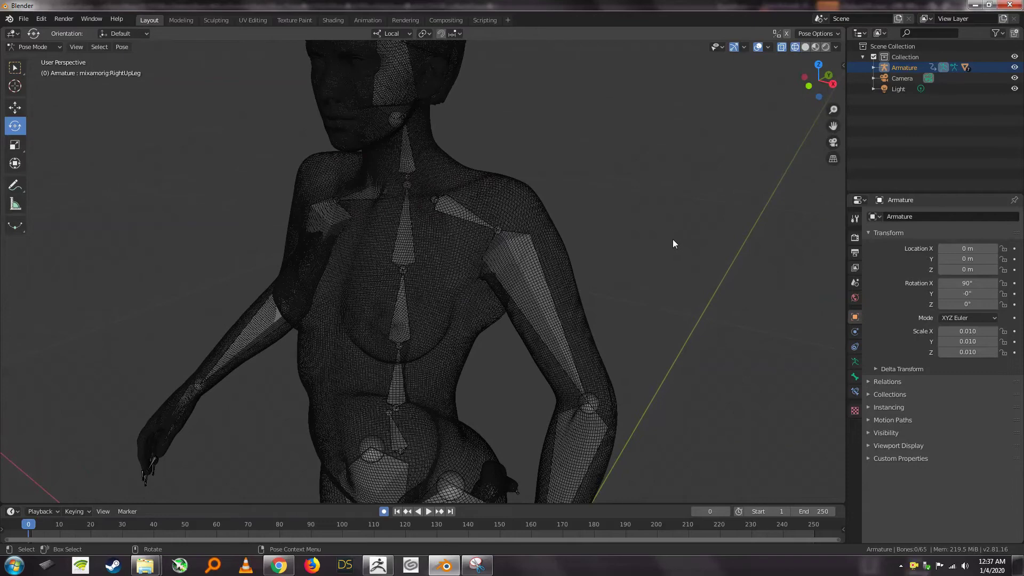
scroll(672, 237, "up", 4)
scroll(673, 232, "down", 6)
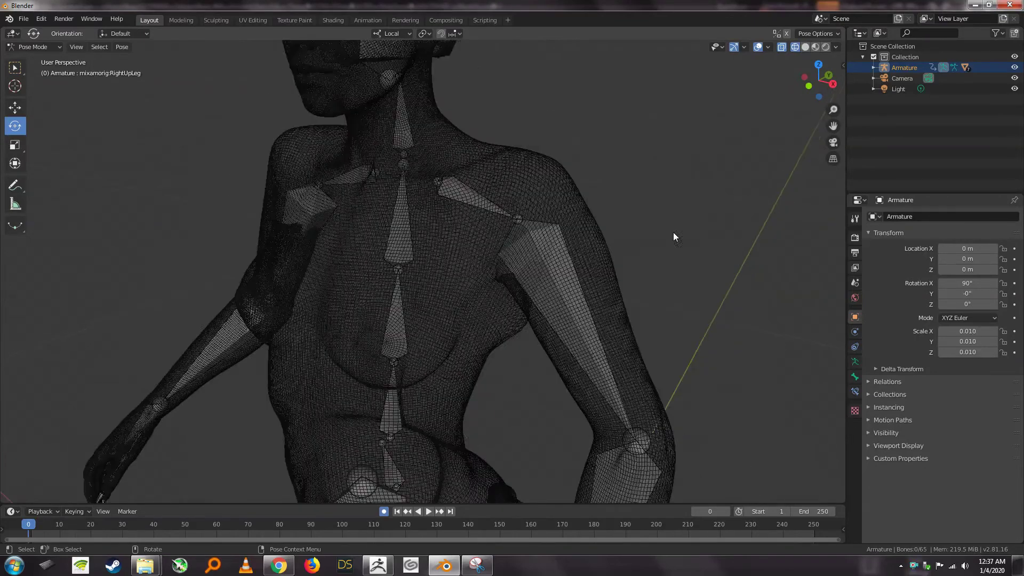
left_click_drag(820, 78, 784, 85)
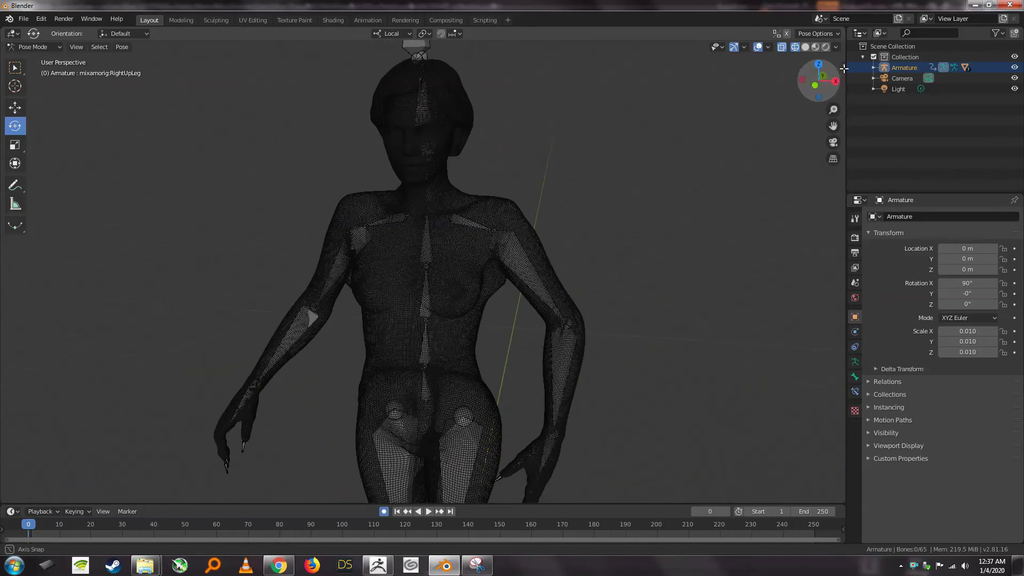
scroll(792, 120, "up", 2)
scroll(792, 120, "down", 2)
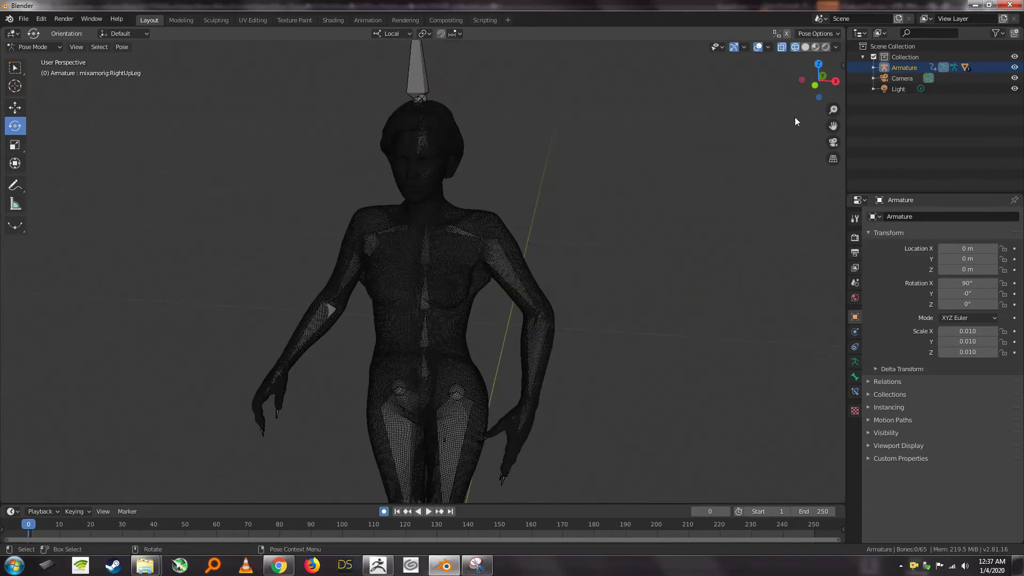
mouse_move(833, 126)
left_mouse_down()
mouse_move(860, 2)
mouse_move(854, 64)
mouse_move(723, 79)
mouse_move(775, 131)
mouse_move(843, 114)
left_mouse_up()
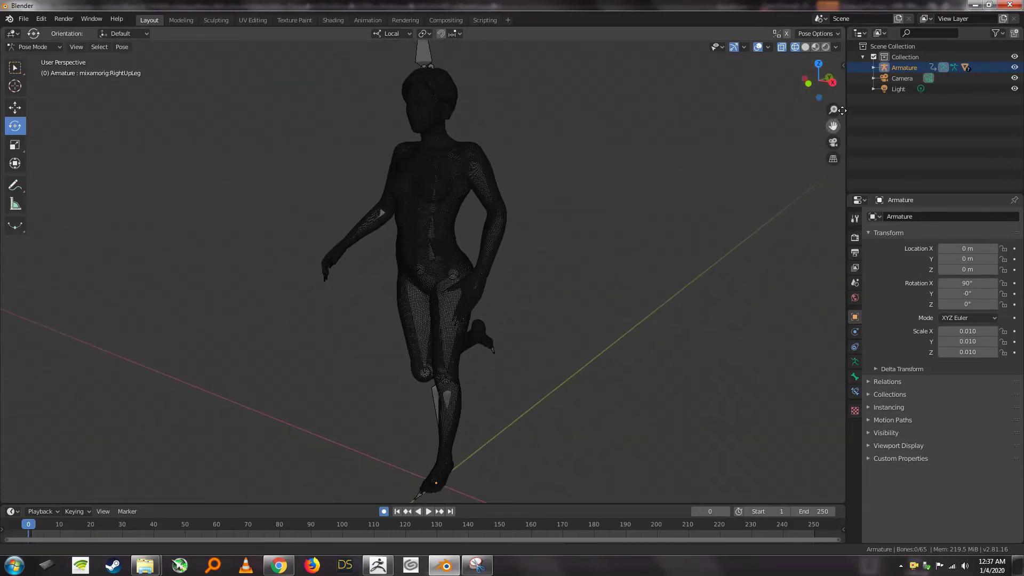
left_click(806, 47)
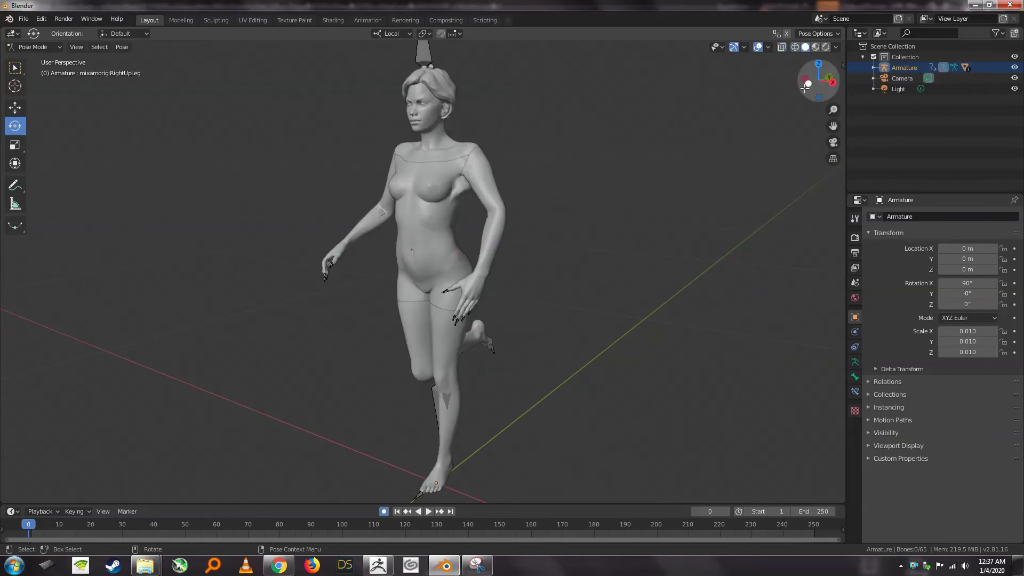
left_click_drag(805, 88, 916, 93)
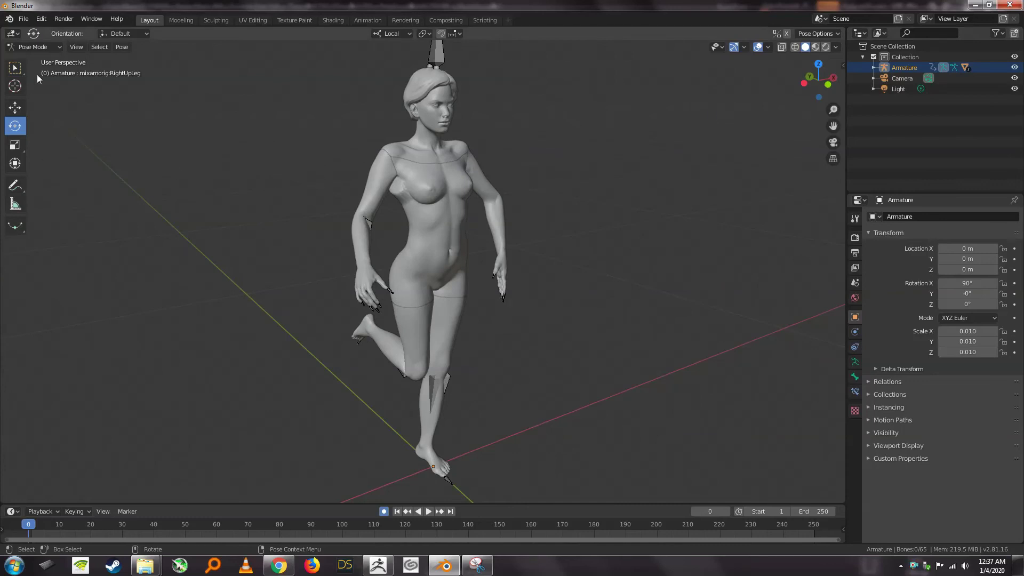
Step: Export the posed figure as a Wavefront OBJ named Famme_Posed1.obj in the Models\Posed folder
left_click(24, 19)
mouse_move(44, 176)
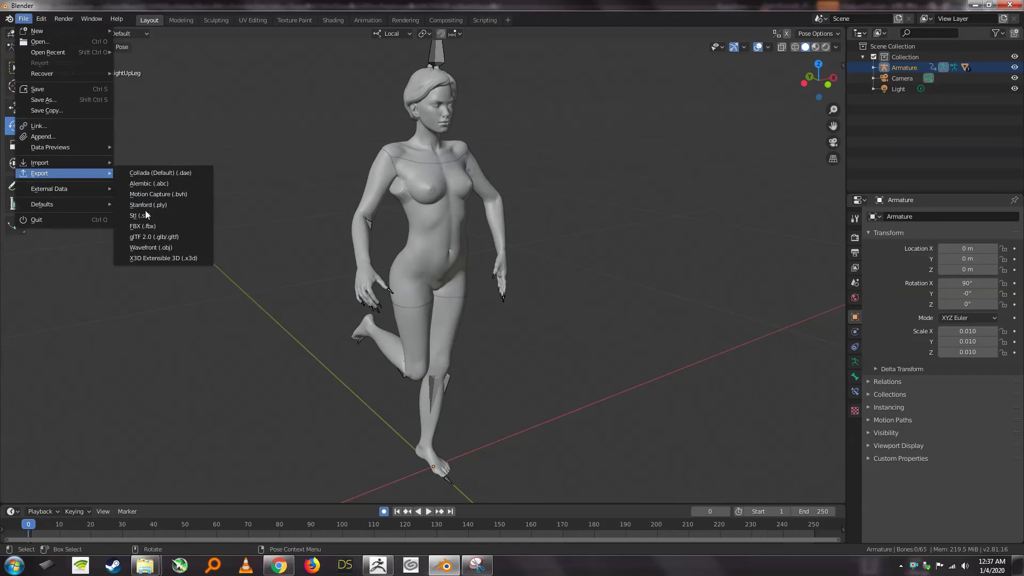
left_click(150, 248)
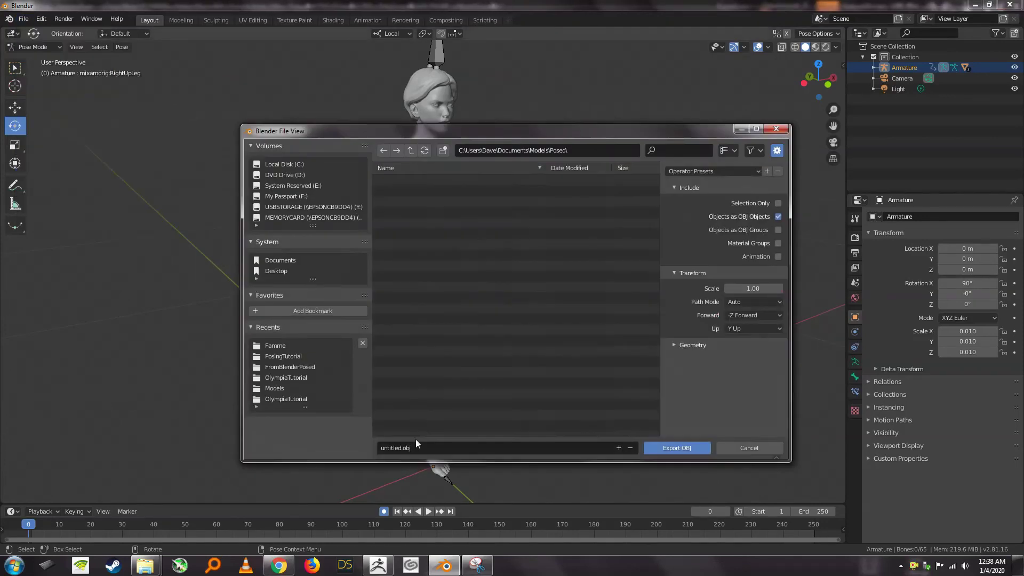
key("BackSpace")
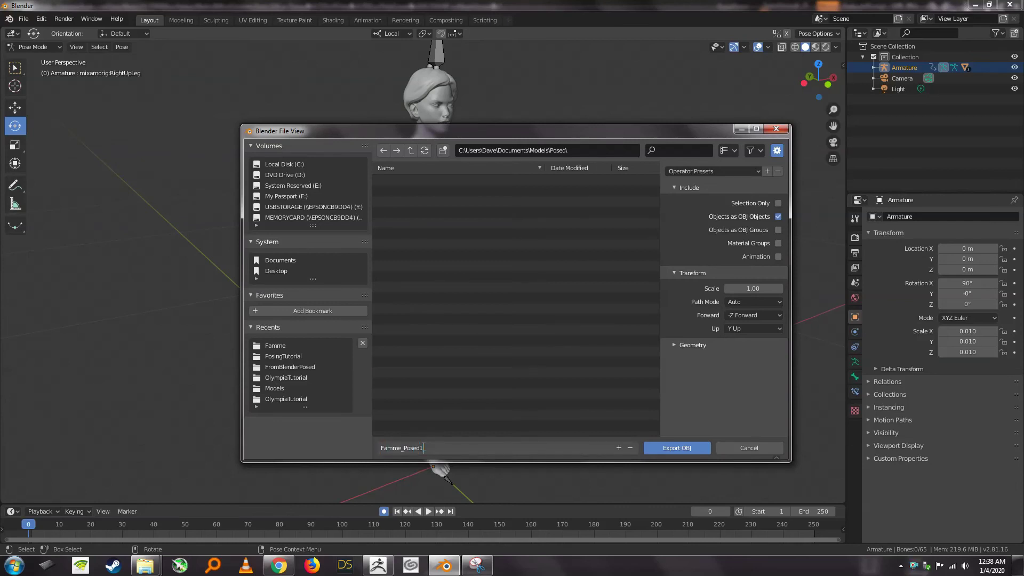
left_click(692, 450)
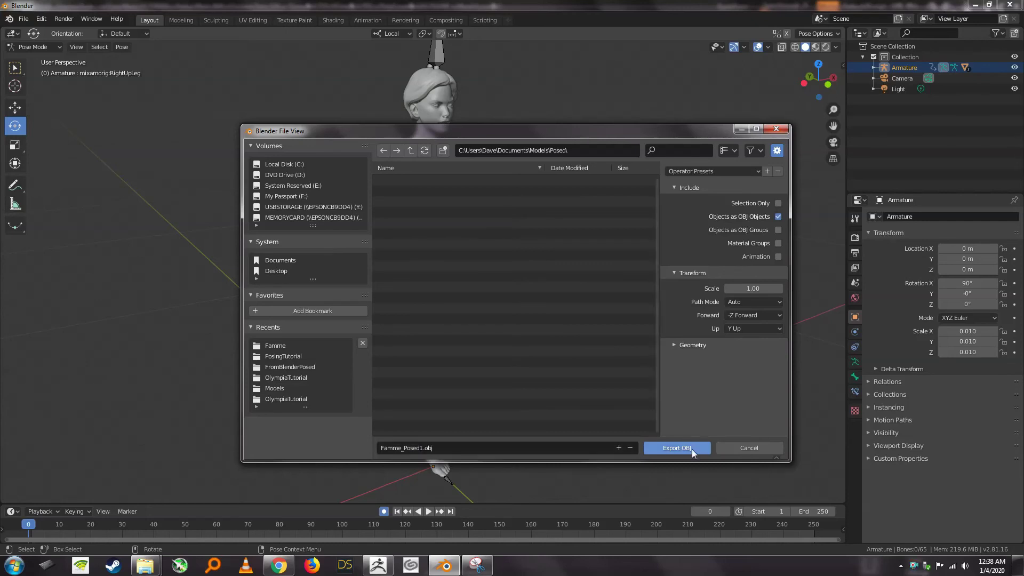
Step: Switch to ZBrush and import Famme_Posed1.obj from the Models\Posed folder over the standing figure
mouse_move(375, 569)
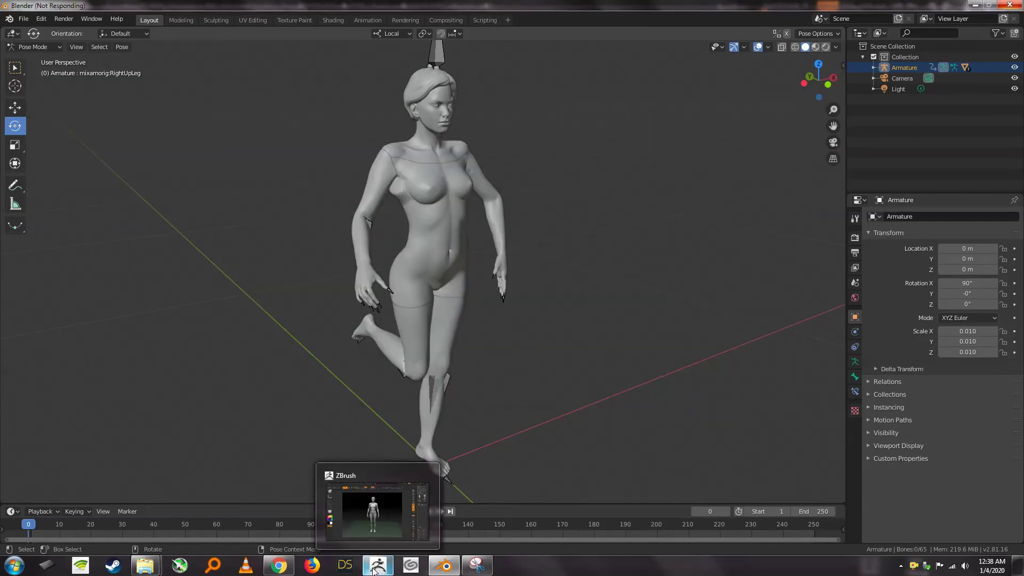
left_click(374, 568)
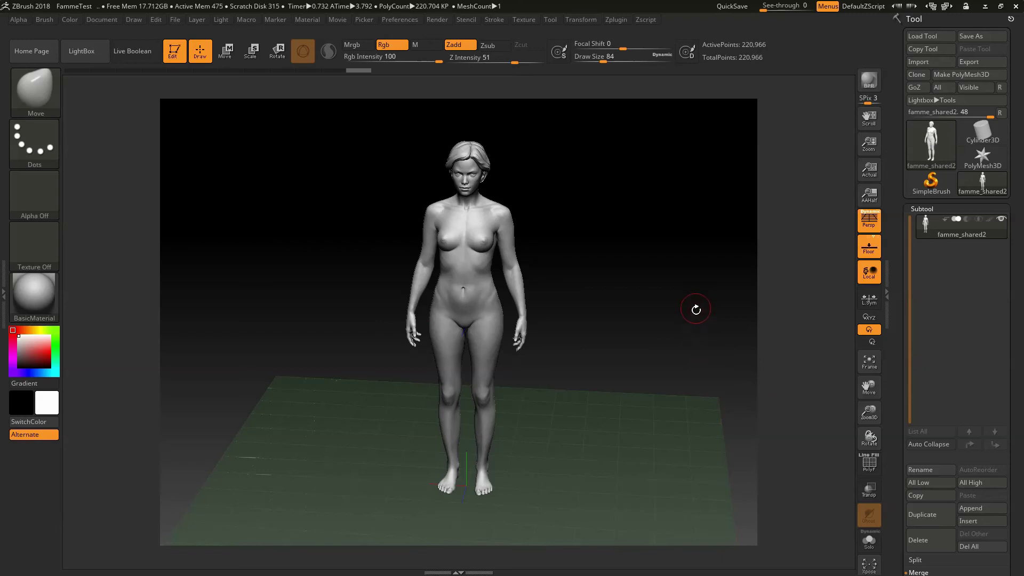
left_click_drag(695, 309, 662, 288, "shift")
left_click(924, 64)
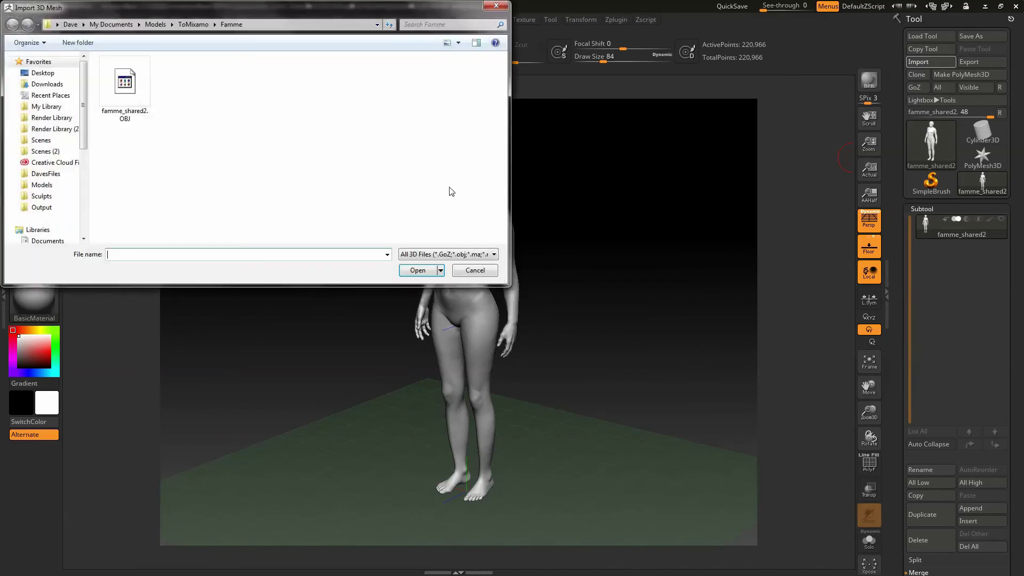
left_click(153, 24)
double_click(117, 119)
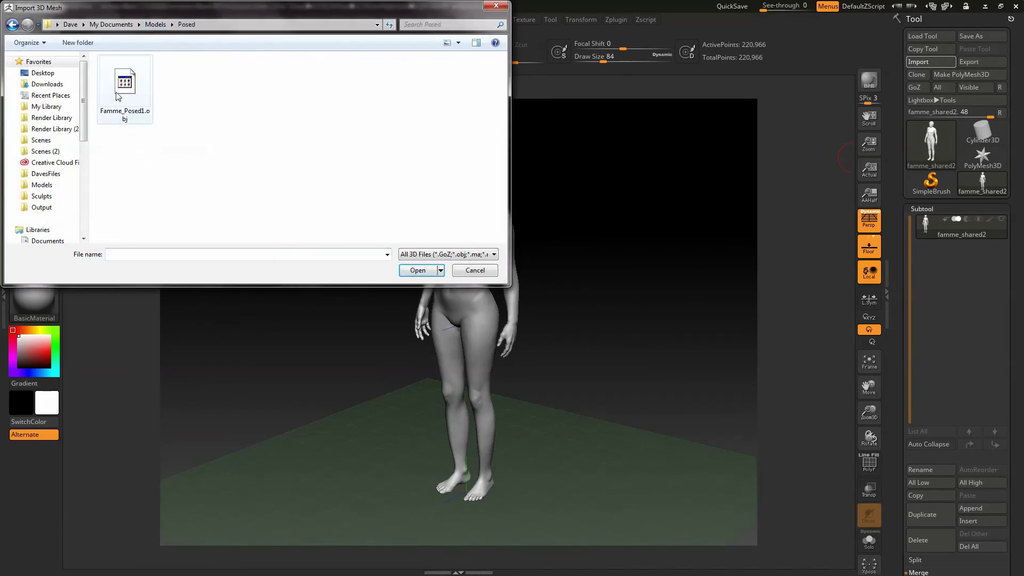
left_click(119, 96)
left_click(417, 270)
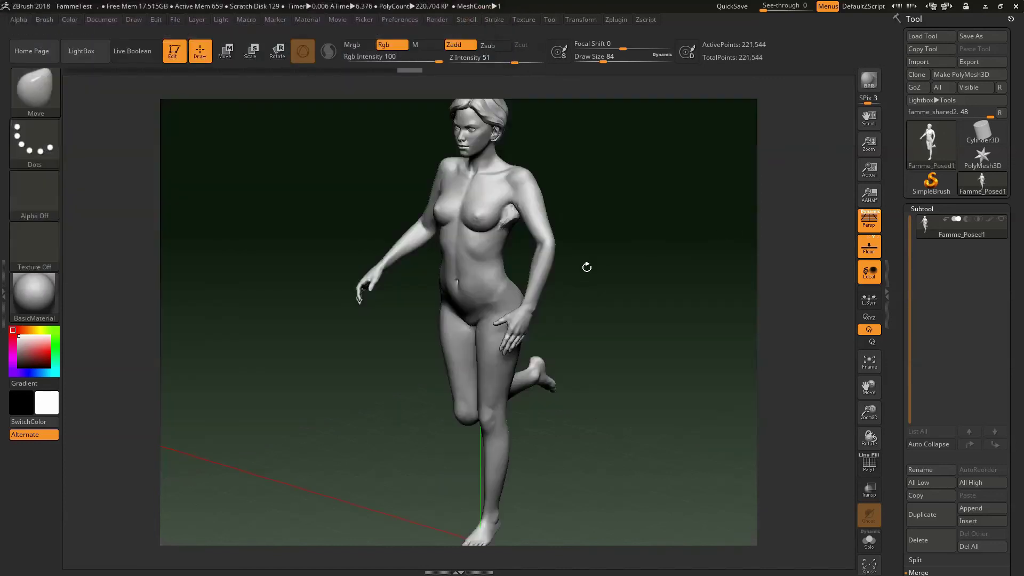
Step: Examine the imported posed mesh from several sides, with and without its polyframe wireframe
mouse_move(642, 249)
left_mouse_down()
mouse_move(590, 244)
mouse_move(658, 245)
mouse_move(640, 222)
mouse_move(644, 229)
left_mouse_up()
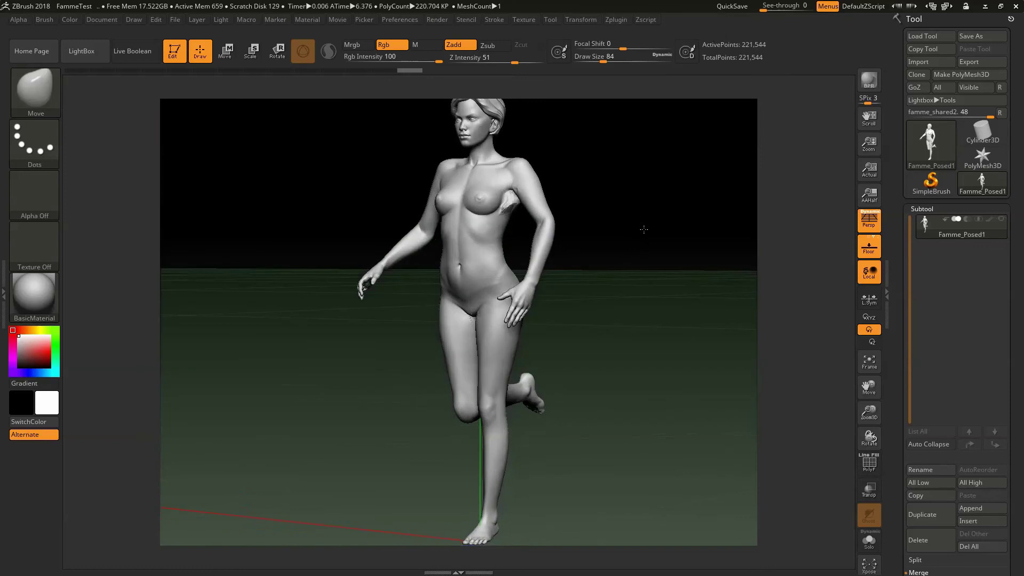
key("shift+f")
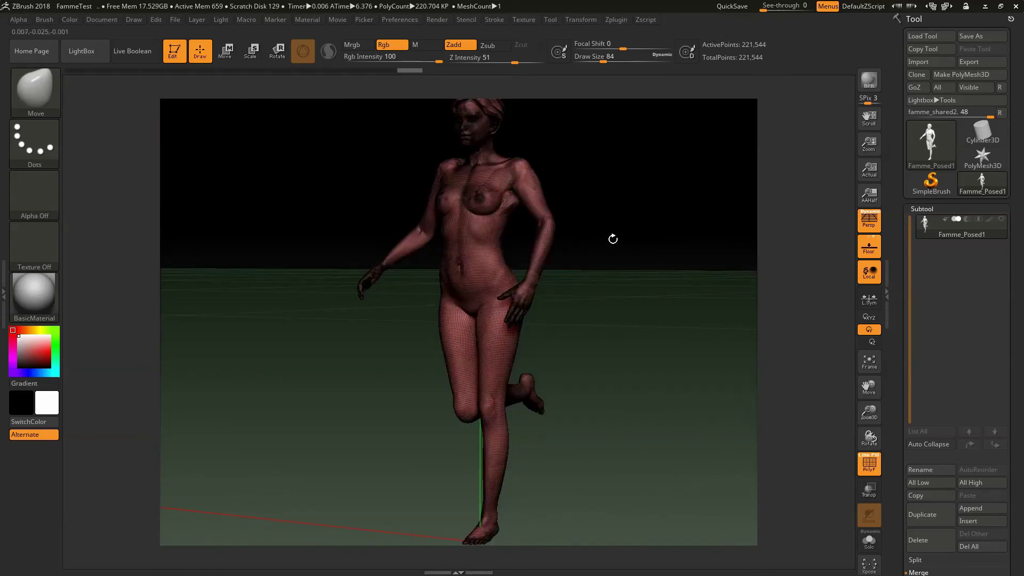
left_click_drag(613, 239, 647, 251)
key("shift+f")
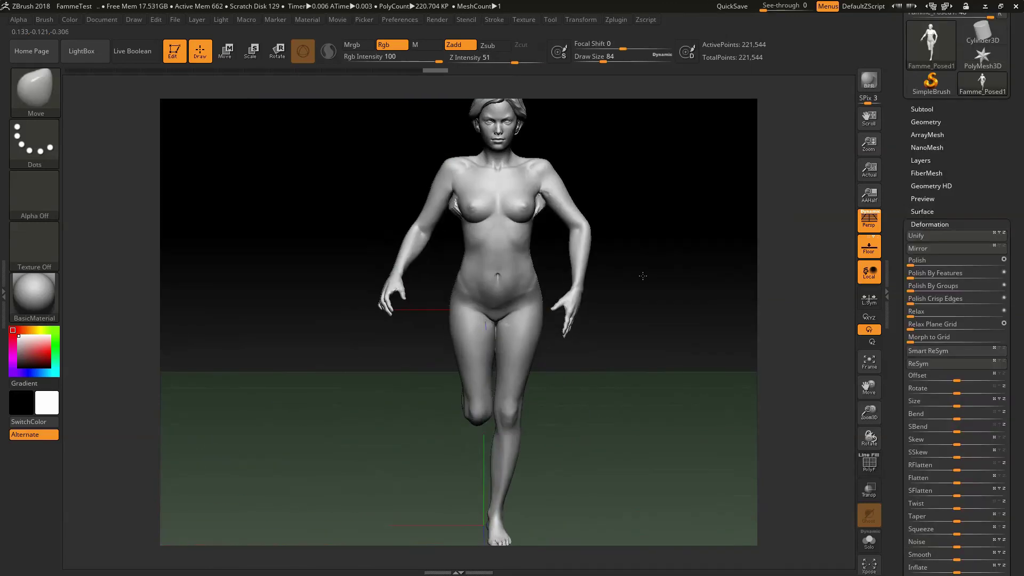
mouse_move(643, 275)
left_mouse_down()
mouse_move(674, 270)
mouse_move(647, 275)
left_mouse_up()
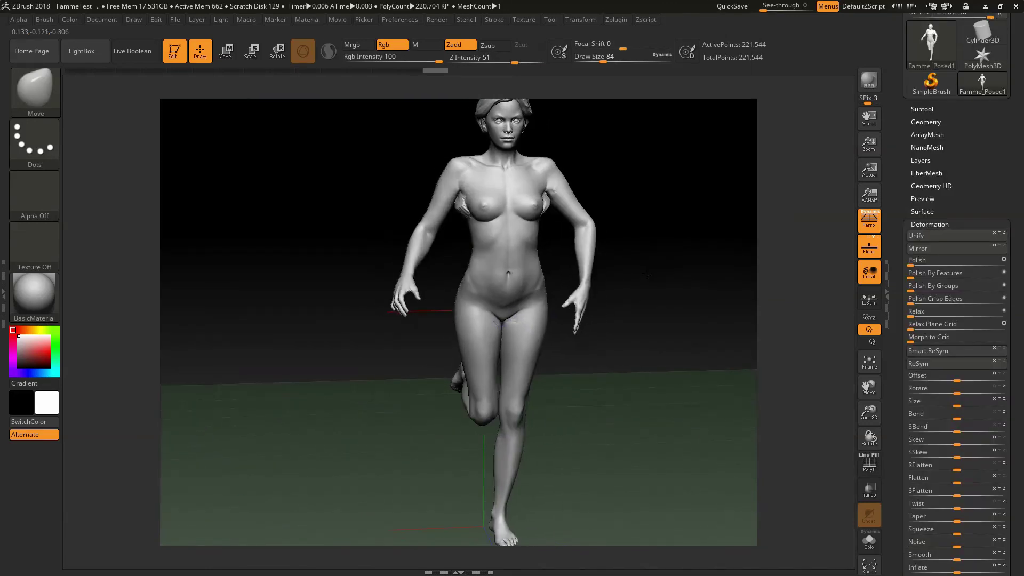
key("shift+f")
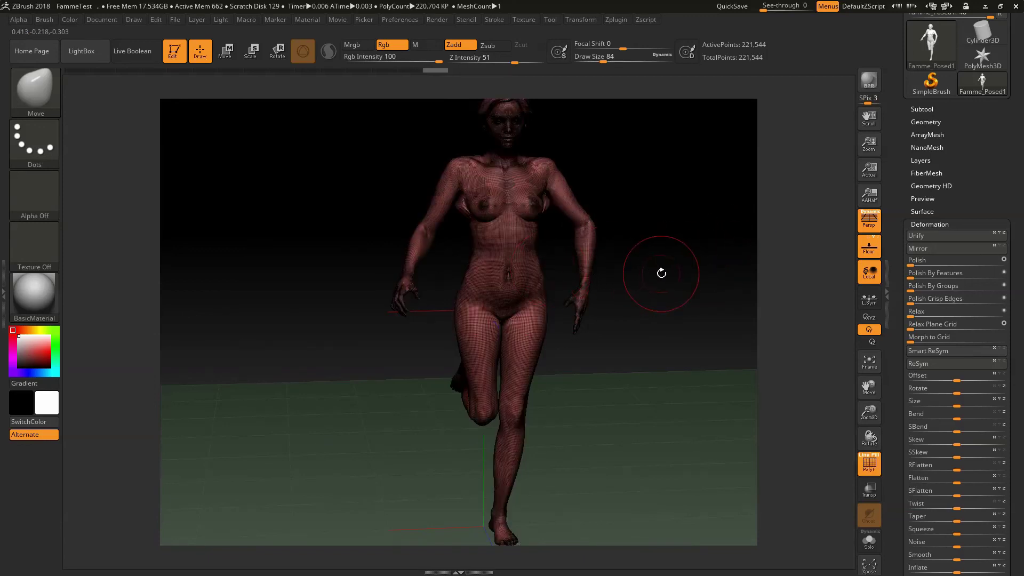
key("shift+f")
Step: Render the posed figure with BPR from a three-quarter front view
mouse_move(661, 273)
left_mouse_down()
mouse_move(620, 275)
mouse_move(671, 272)
mouse_move(622, 282)
mouse_move(668, 271)
mouse_move(637, 280)
left_mouse_up()
key("r")
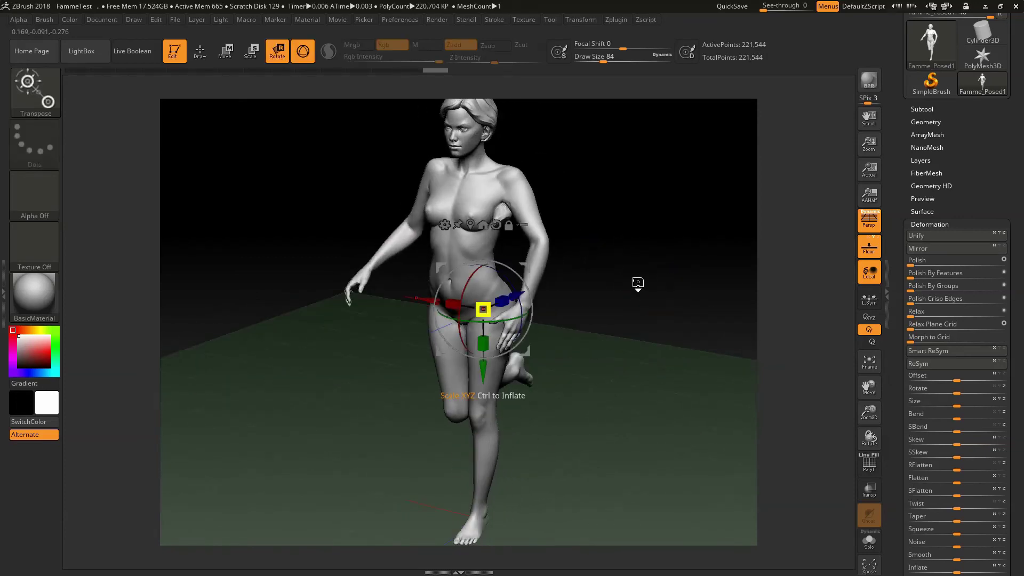
key("q")
key("shift+r")
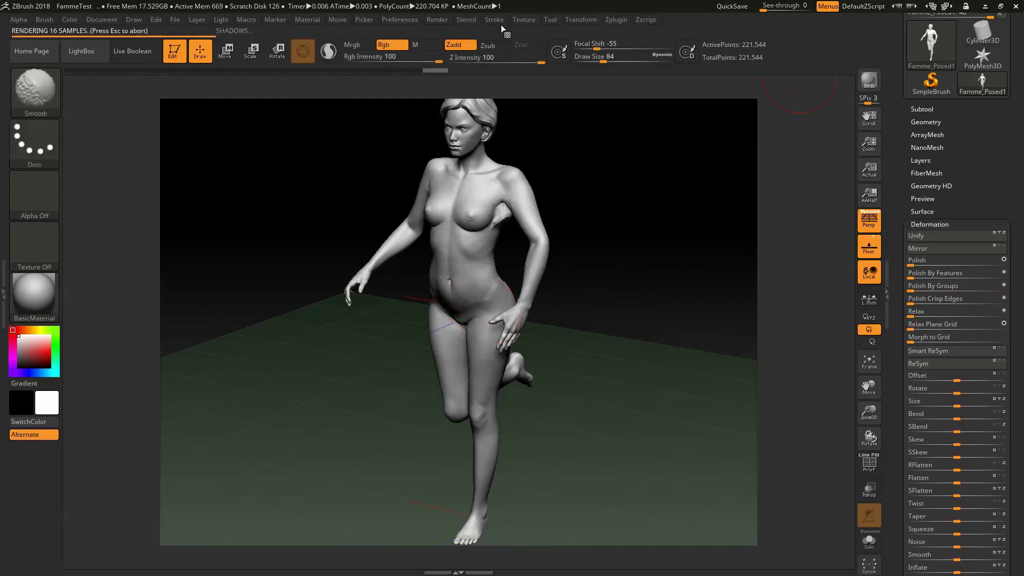